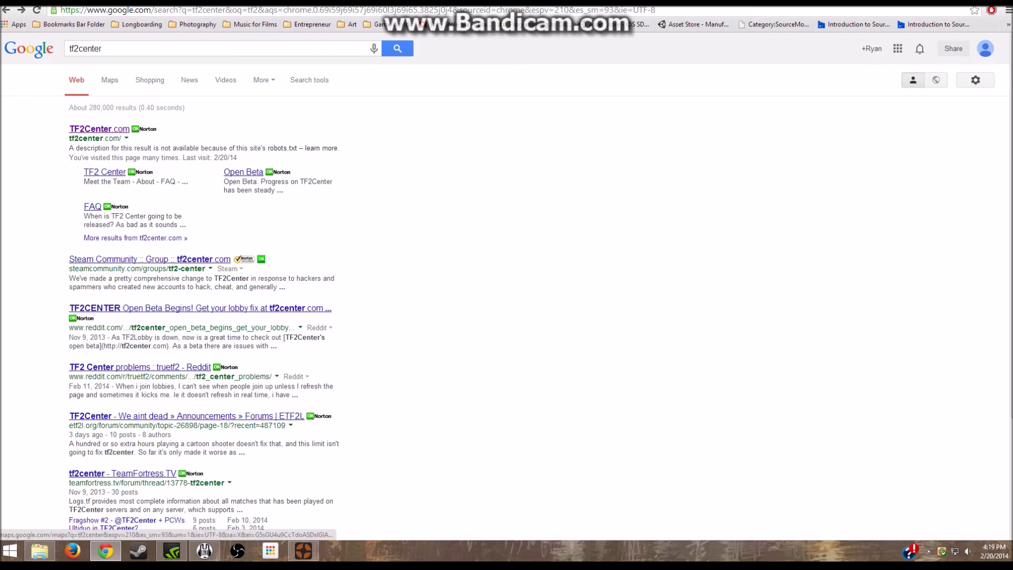
# Step: Open the TF2Center website from the search results and go to its lobby list
pyautogui.click(107, 49)
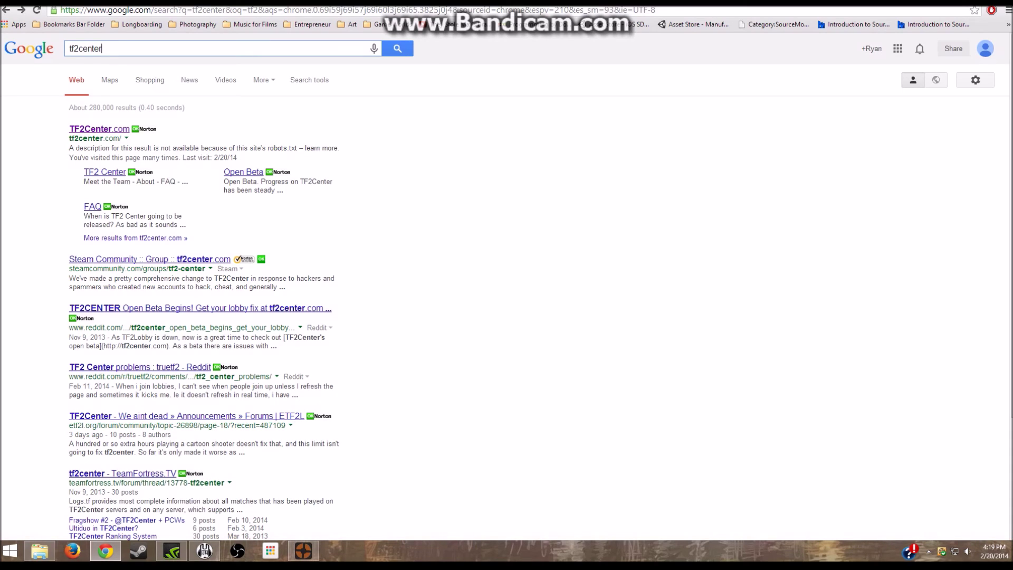
pyautogui.moveTo(107, 49); pyautogui.dragTo(47, 50)
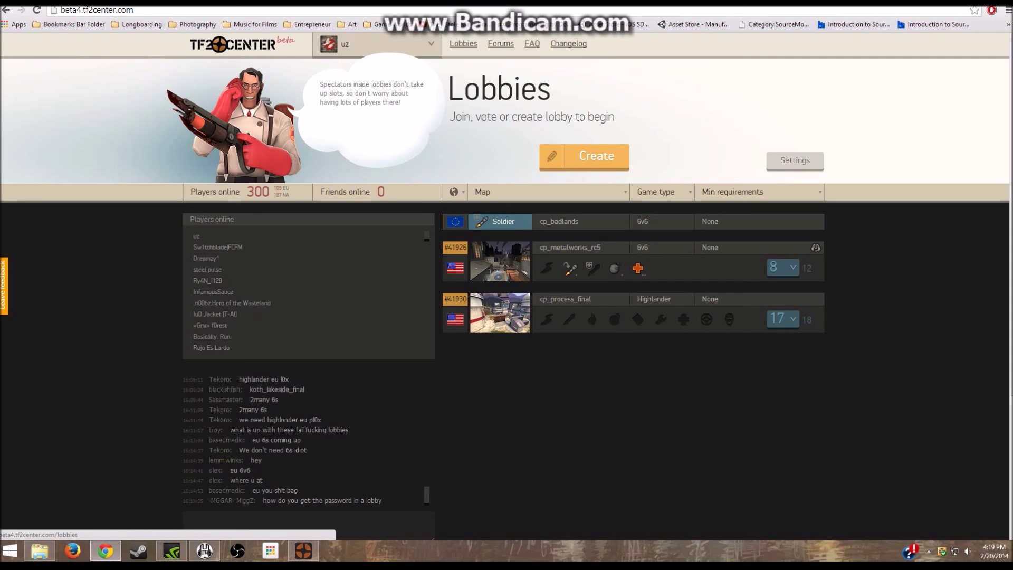
pyautogui.click(463, 44)
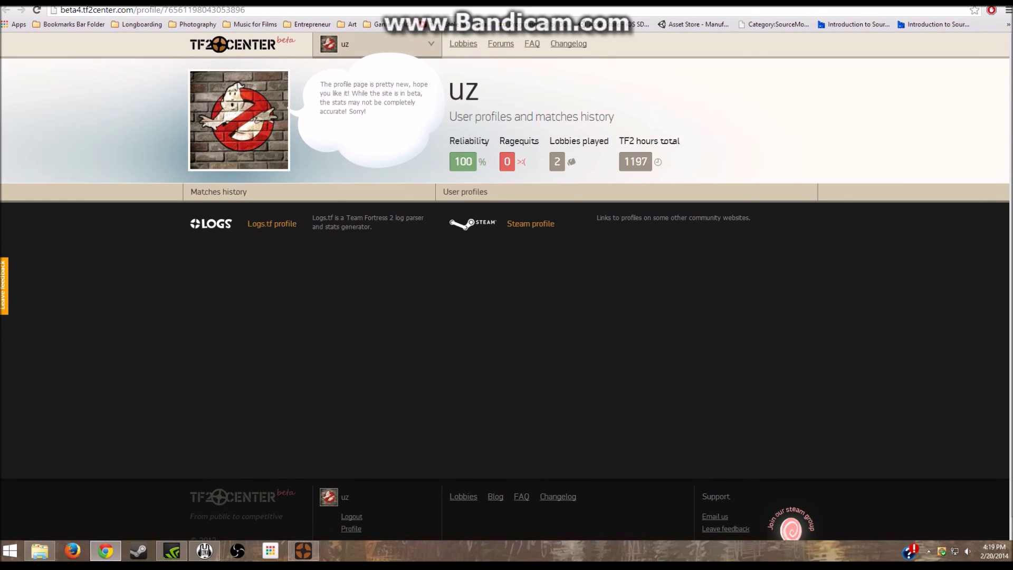
# Step: Check the reliability rating on the profile page and return to the lobby list
pyautogui.moveTo(454, 162); pyautogui.dragTo(473, 162)
pyautogui.click(469, 162)
pyautogui.click(463, 44)
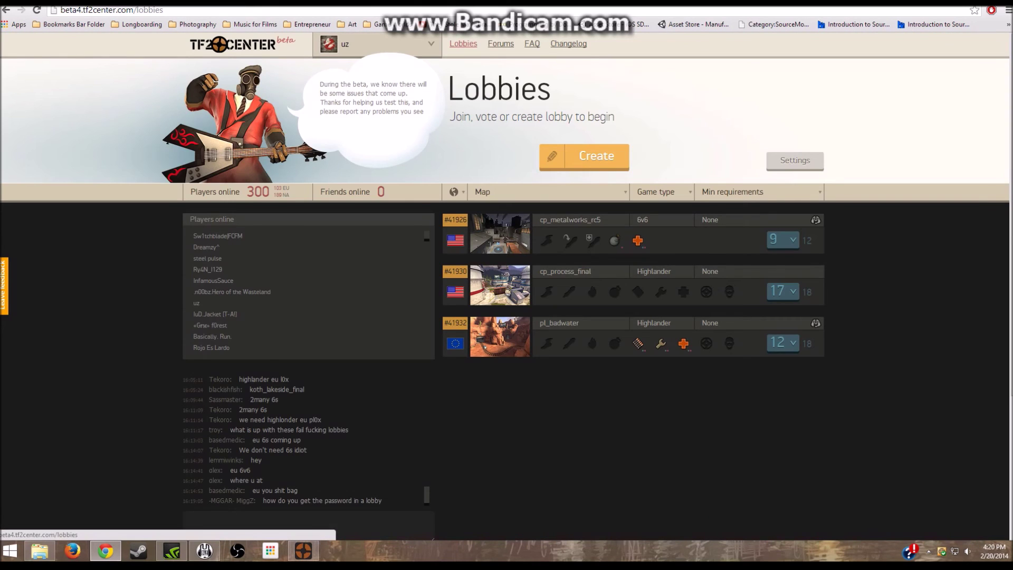
# Step: Look over the site's forums and FAQ, and return to the lobby list
pyautogui.click(463, 43)
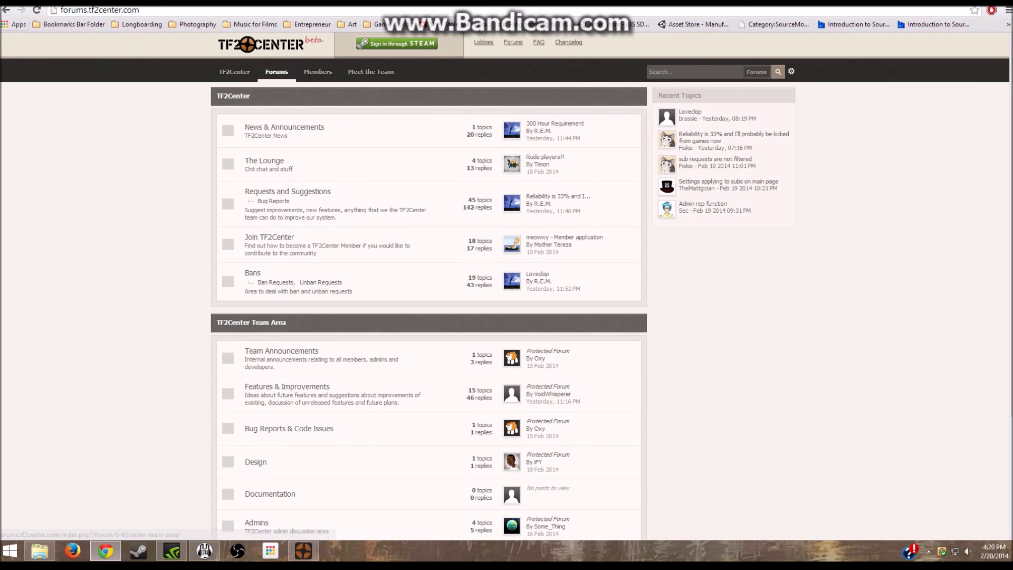
pyautogui.click(6, 10)
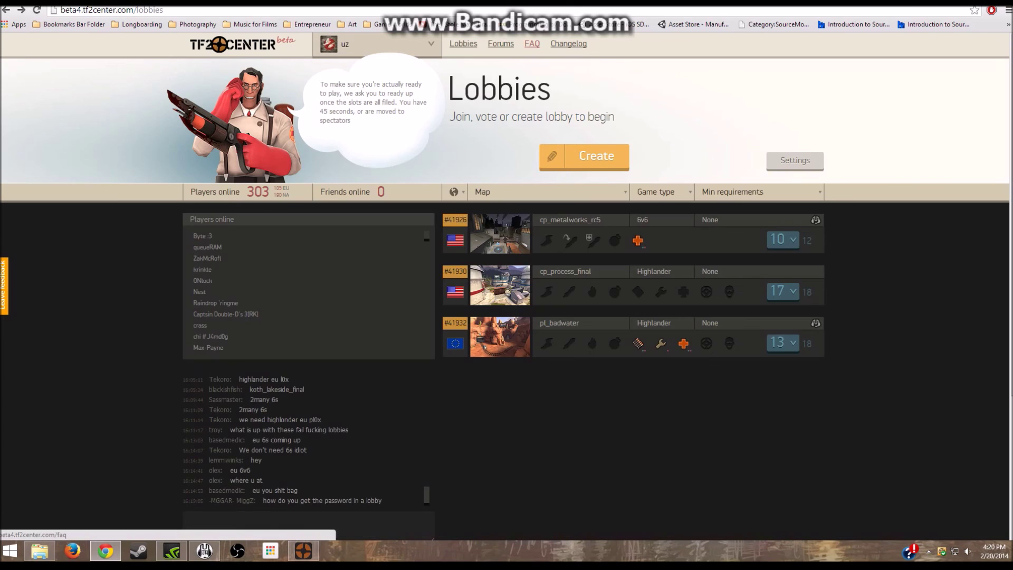
pyautogui.click(531, 44)
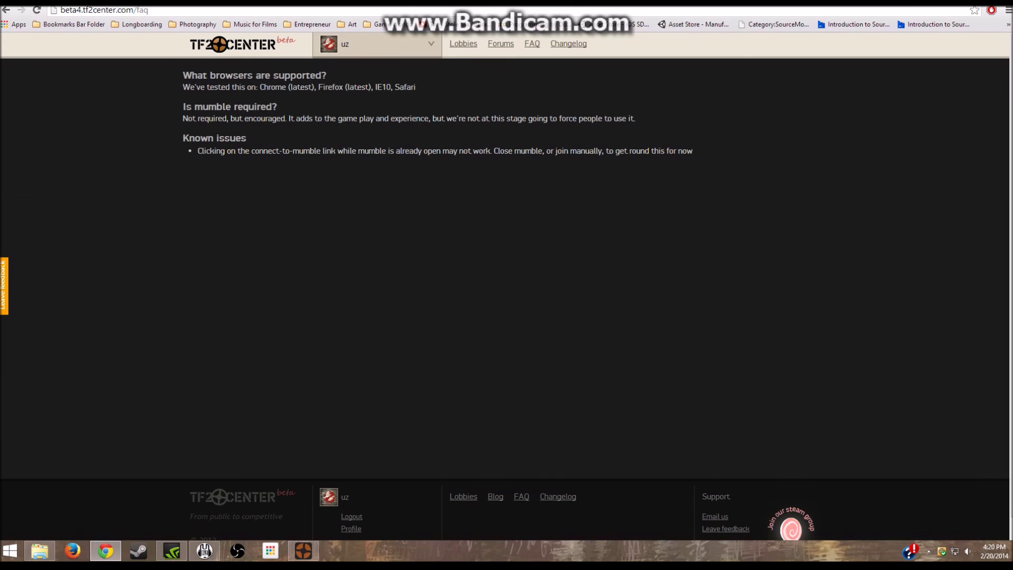
pyautogui.moveTo(182, 75); pyautogui.dragTo(417, 151)
pyautogui.click(417, 150)
pyautogui.click(6, 10)
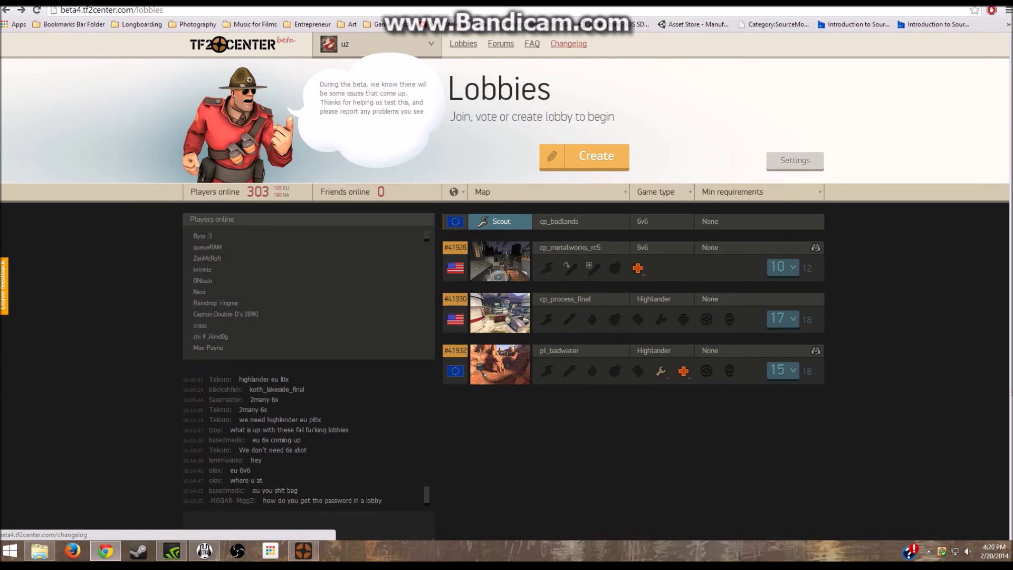
# Step: Review the site's changelog and go back to the lobby list
pyautogui.click(568, 43)
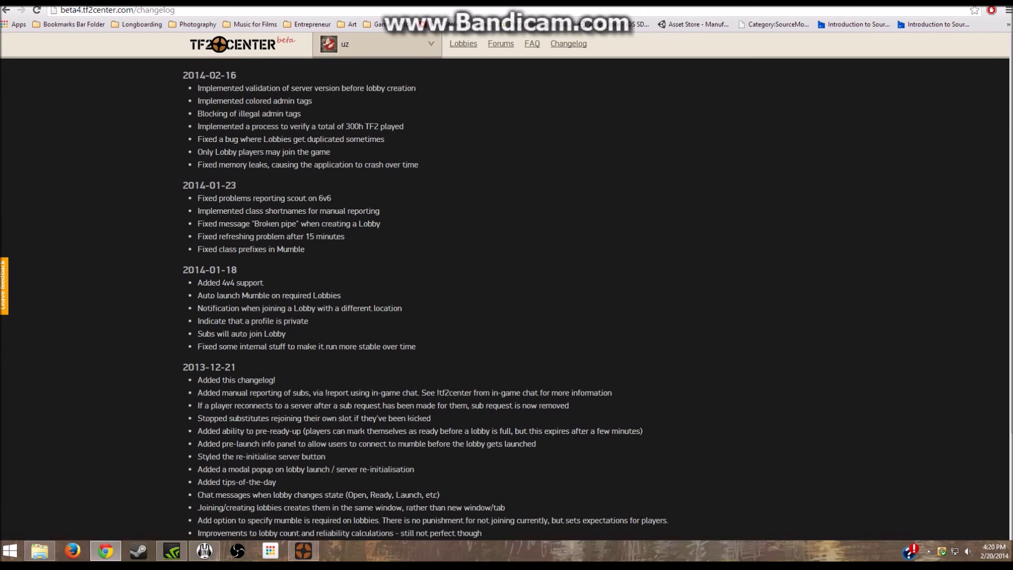
pyautogui.moveTo(182, 75); pyautogui.dragTo(317, 507)
pyautogui.click(317, 507)
pyautogui.click(7, 10)
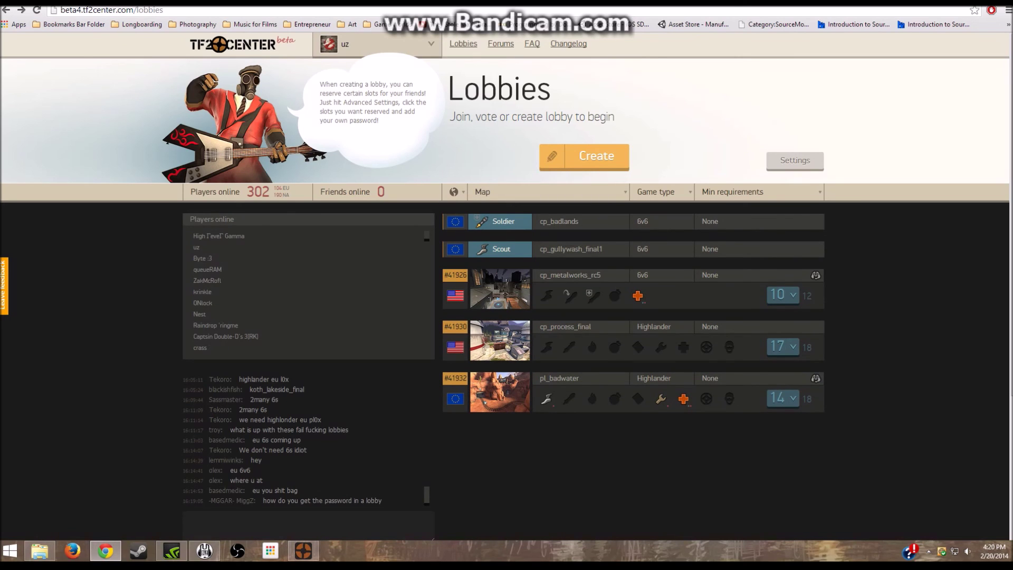
# Step: Bring up the Create Lobby form with its advanced settings and check the available game types and configs
pyautogui.click(584, 158)
pyautogui.click(591, 158)
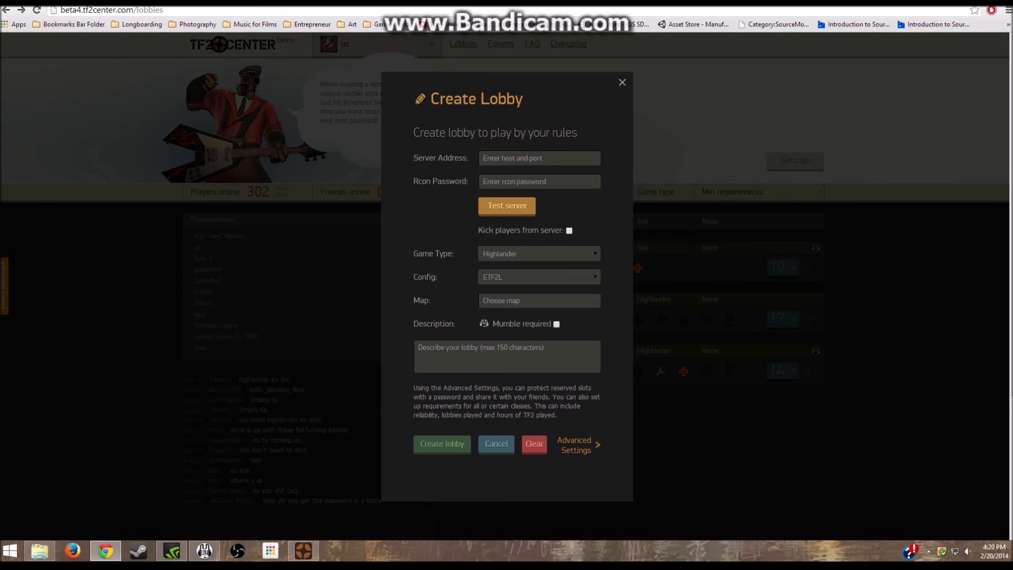
pyautogui.click(578, 444)
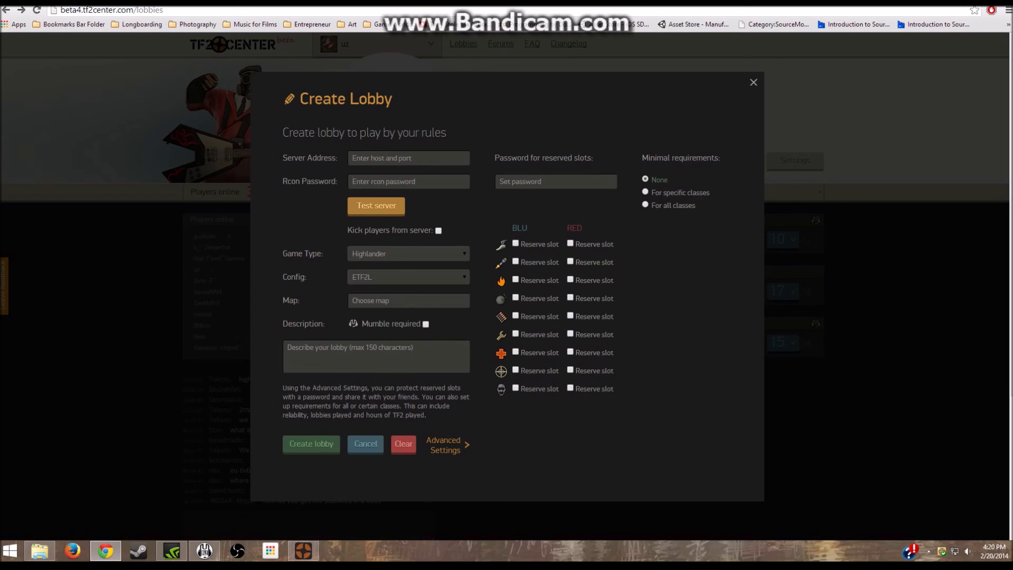
pyautogui.click(408, 253)
pyautogui.click(409, 254)
pyautogui.click(408, 276)
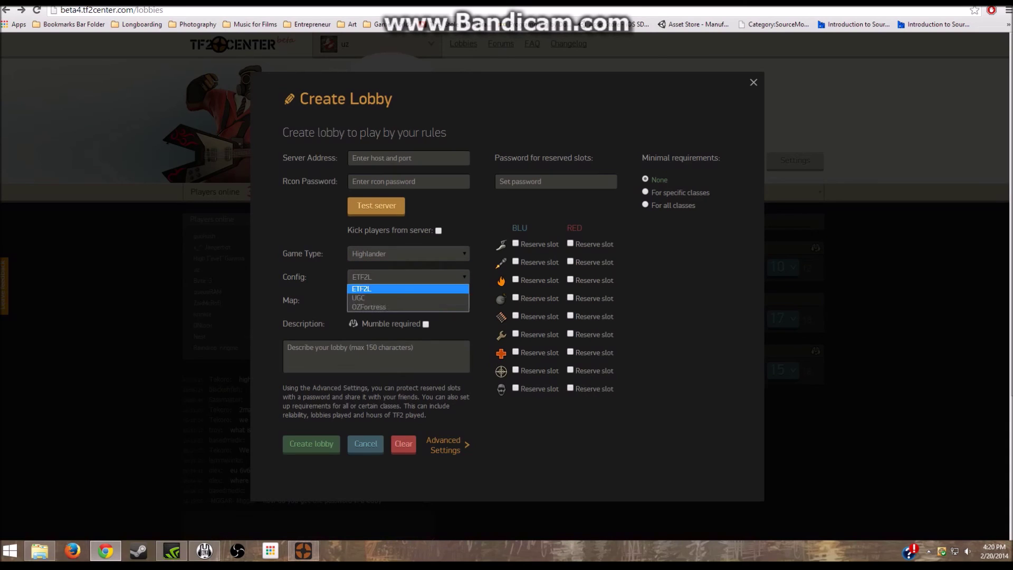
pyautogui.click(408, 277)
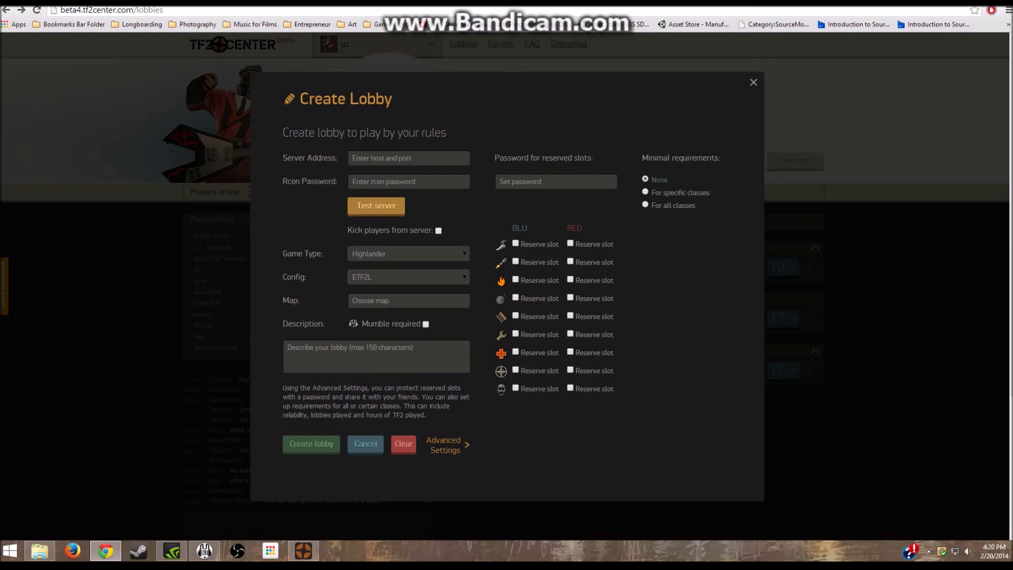
# Step: Draft a lobby described as "lol cool map and game" with the first four BLU class slots reserved, and discard it
pyautogui.write('lol cool m')
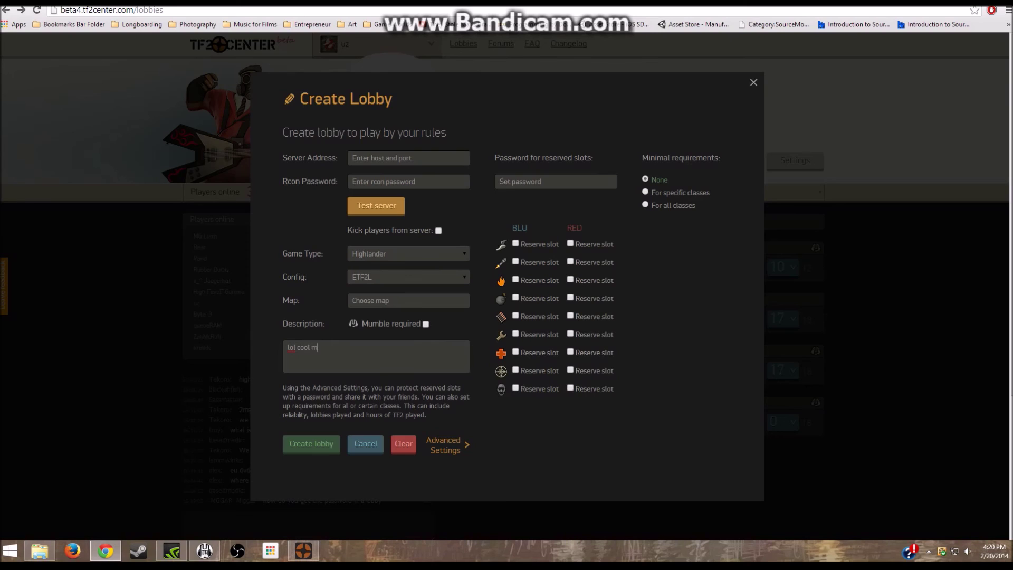
pyautogui.write('ap and game')
pyautogui.click(538, 244)
pyautogui.click(538, 261)
pyautogui.click(538, 280)
pyautogui.click(538, 298)
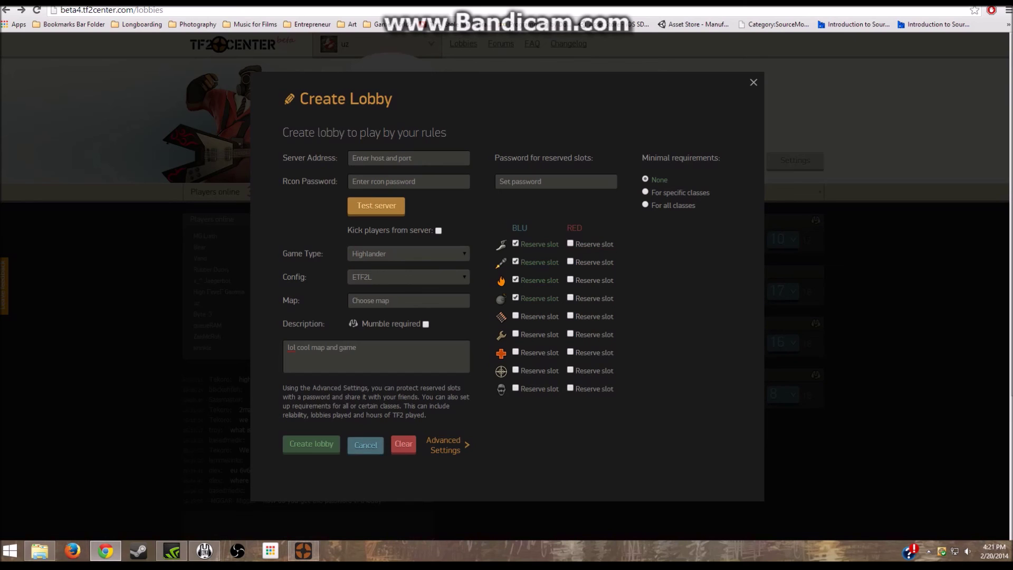
pyautogui.click(365, 445)
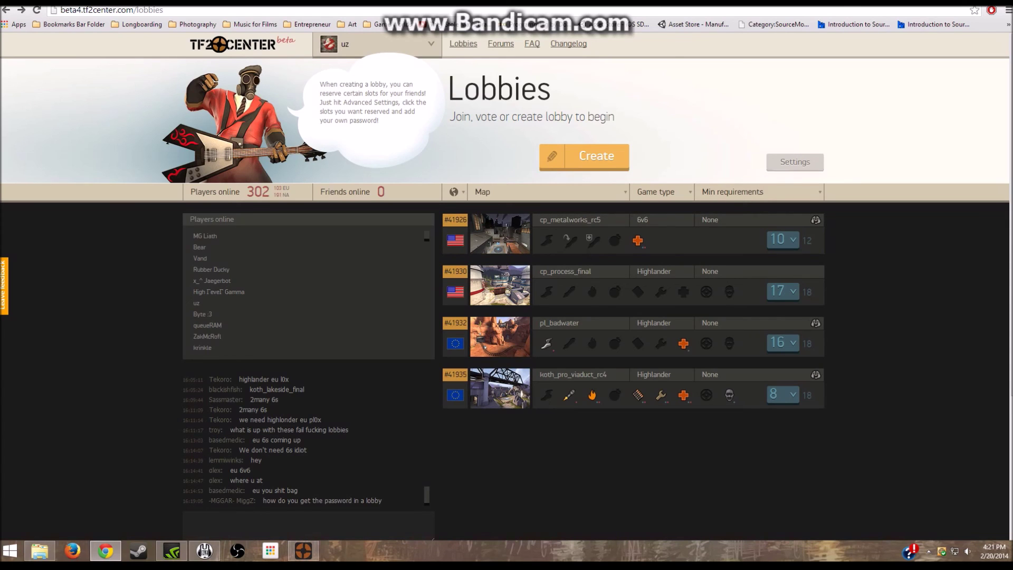
# Step: Filter the lobby list to the North America region only and save the filter settings
pyautogui.click(795, 160)
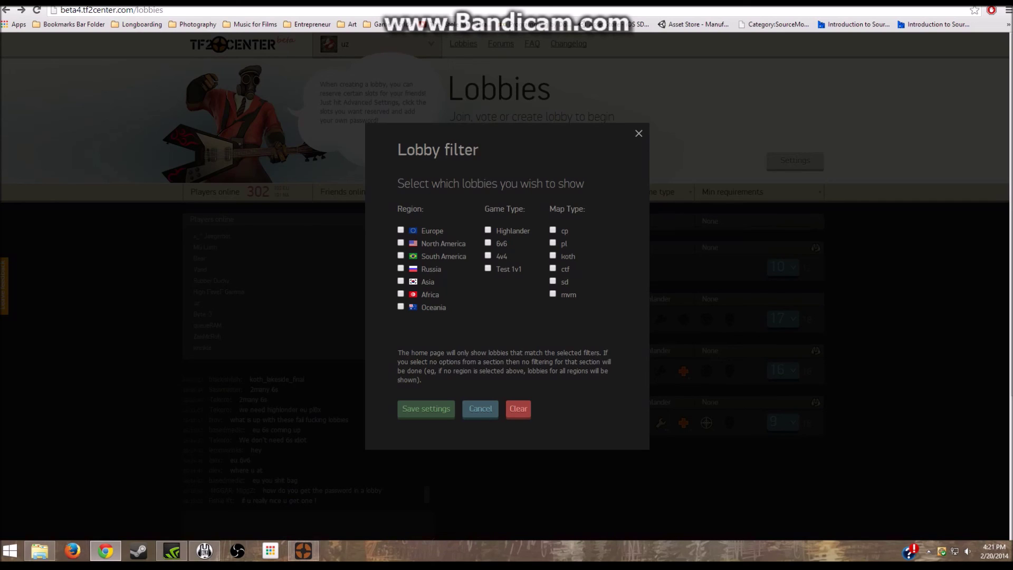
pyautogui.click(400, 243)
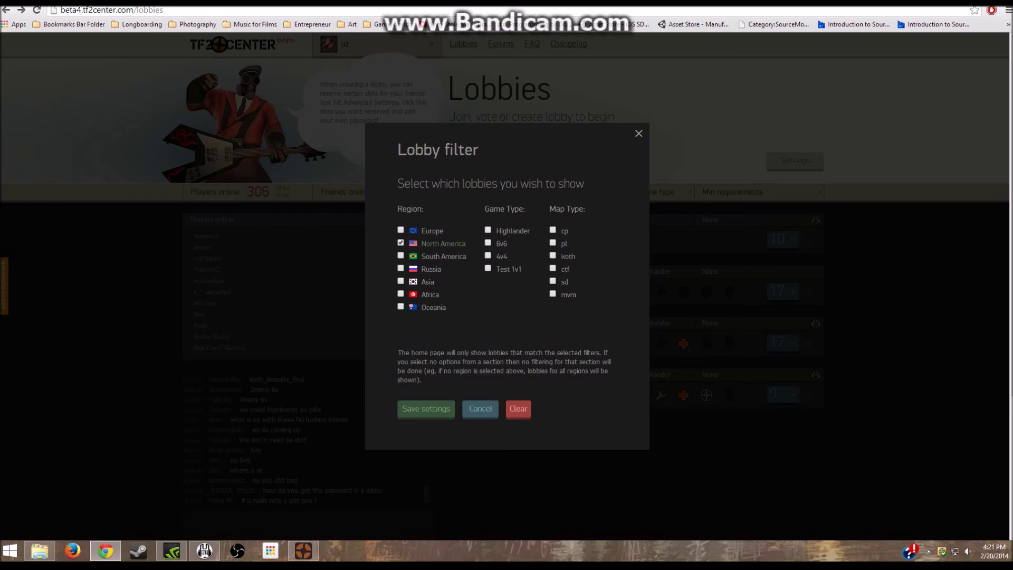
pyautogui.click(553, 294)
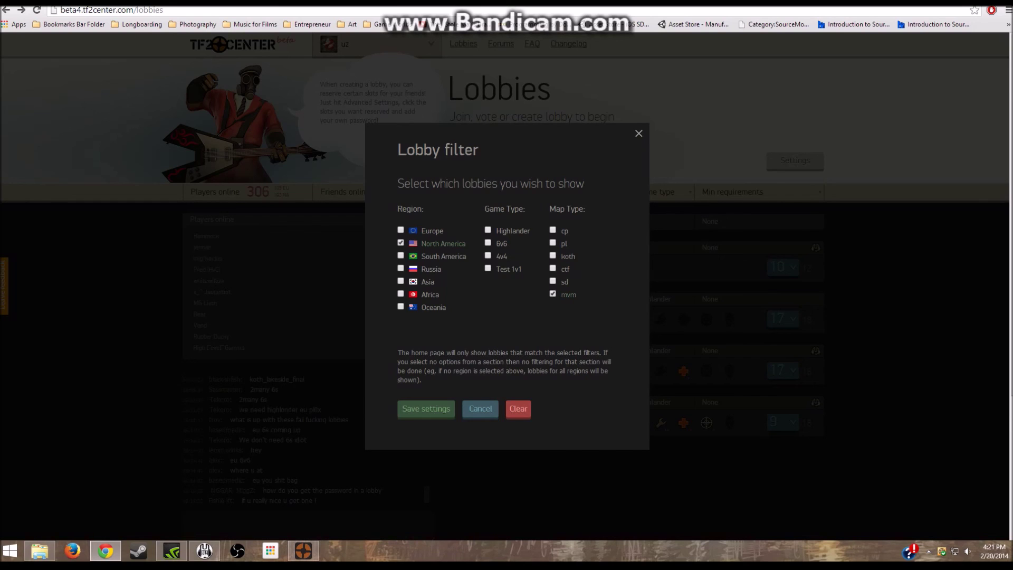
pyautogui.click(553, 294)
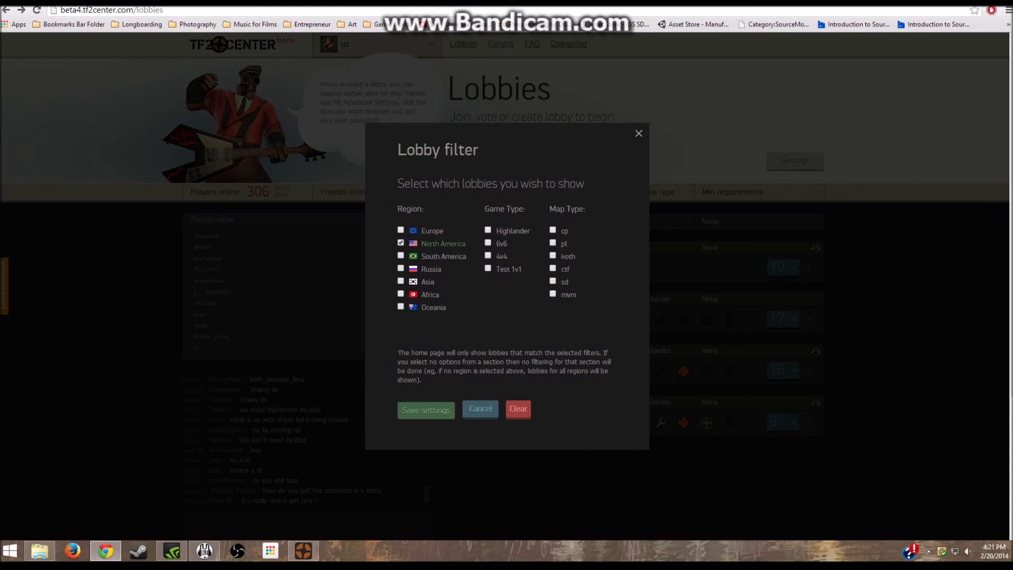
pyautogui.click(425, 408)
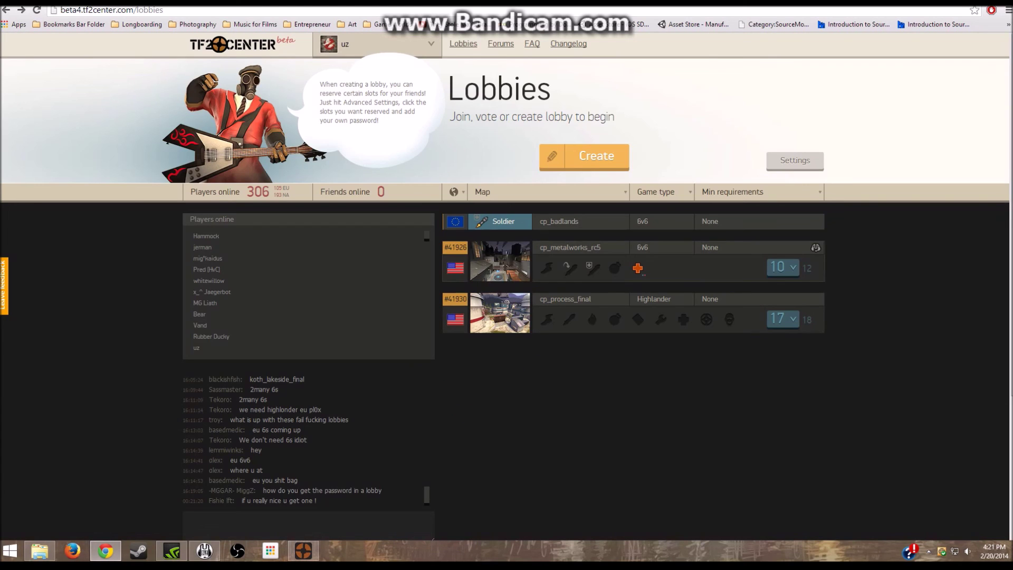
# Step: Examine the online player count above the player list
pyautogui.moveTo(500, 312)
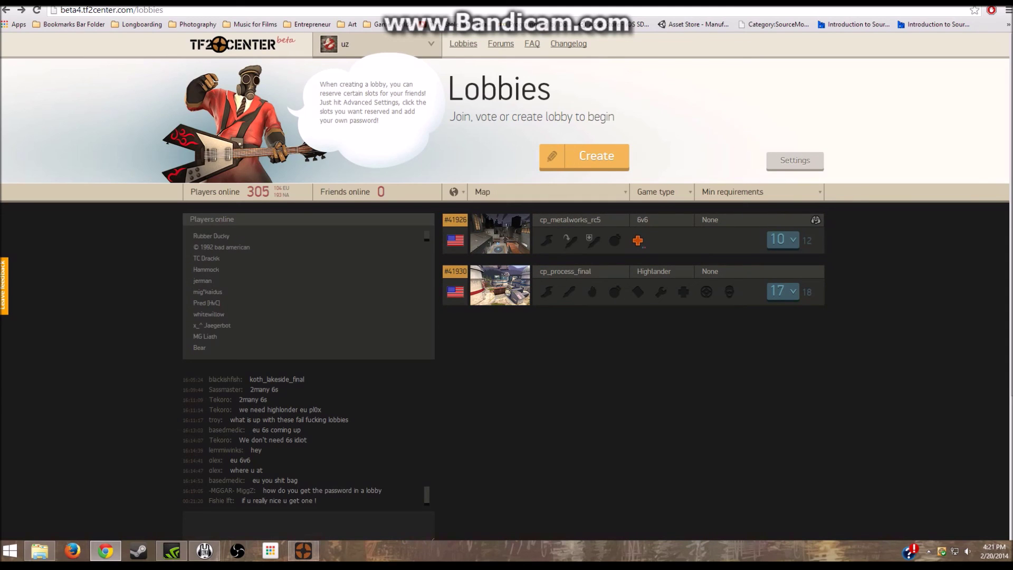
pyautogui.moveTo(190, 192); pyautogui.dragTo(290, 194)
pyautogui.click(241, 192)
pyautogui.click(291, 193)
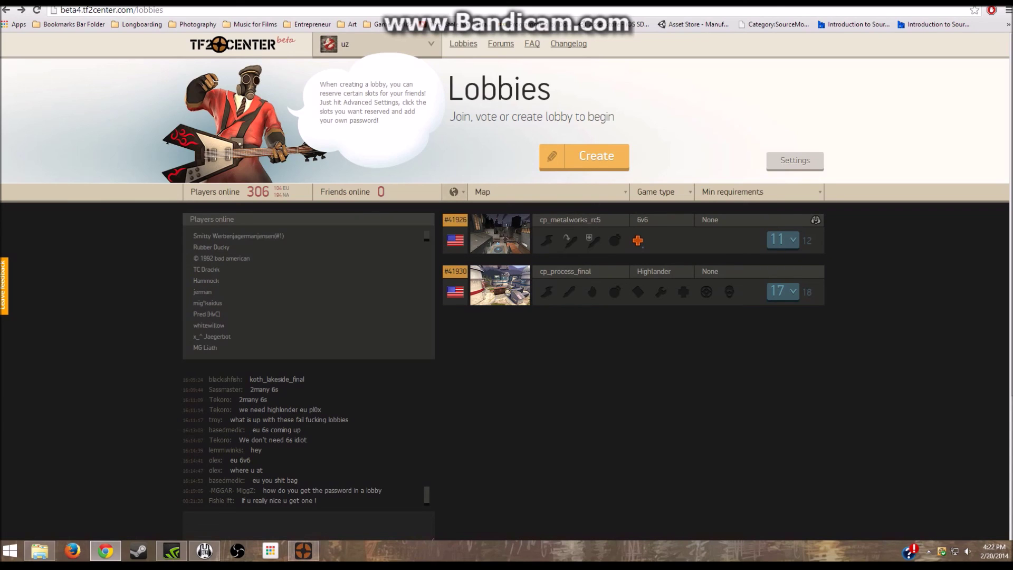
# Step: Join the North American Highlander lobby on koth_lakeside_final
pyautogui.moveTo(500, 233)
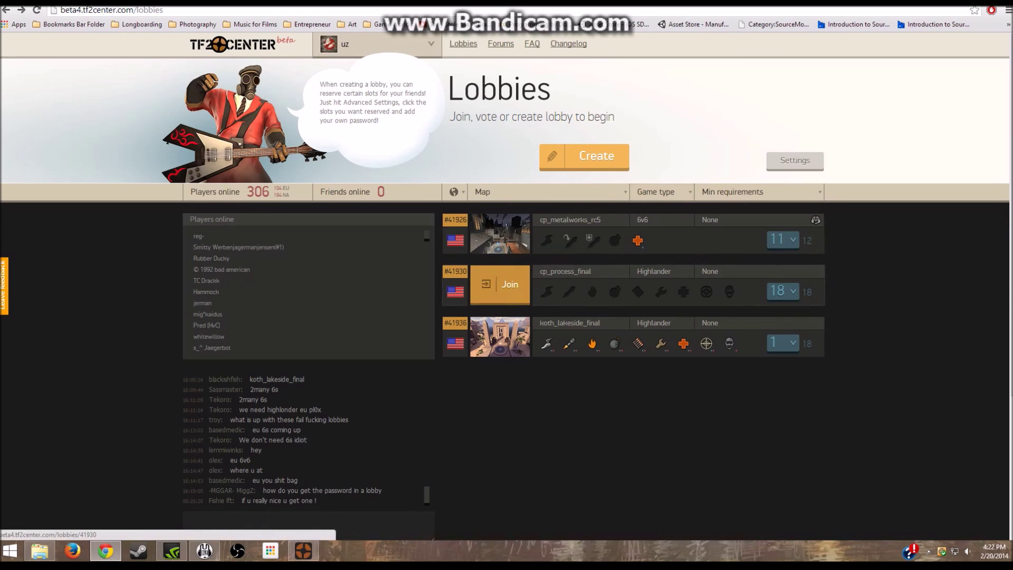
pyautogui.moveTo(500, 336)
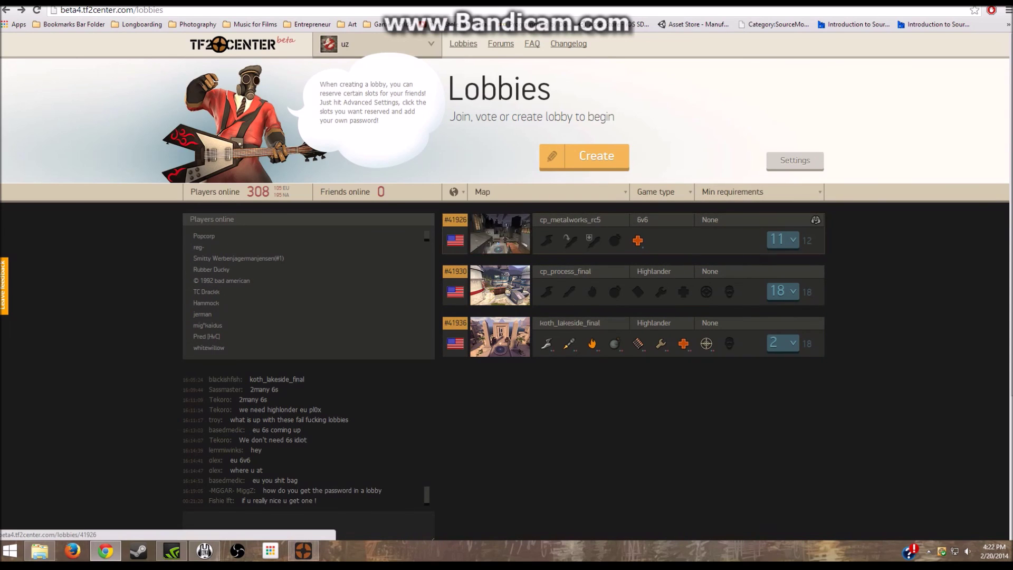
pyautogui.moveTo(500, 288)
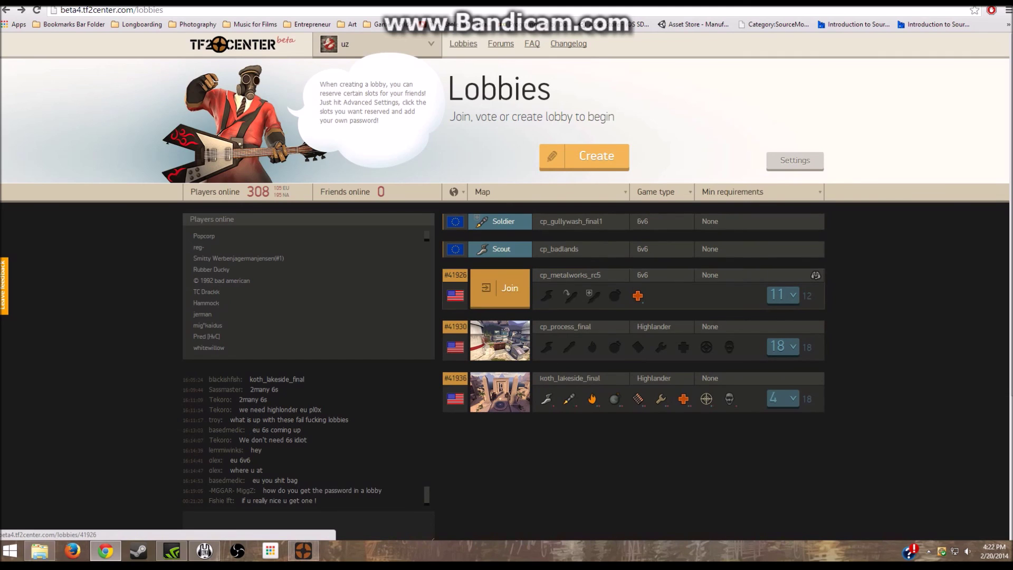
pyautogui.moveTo(815, 275)
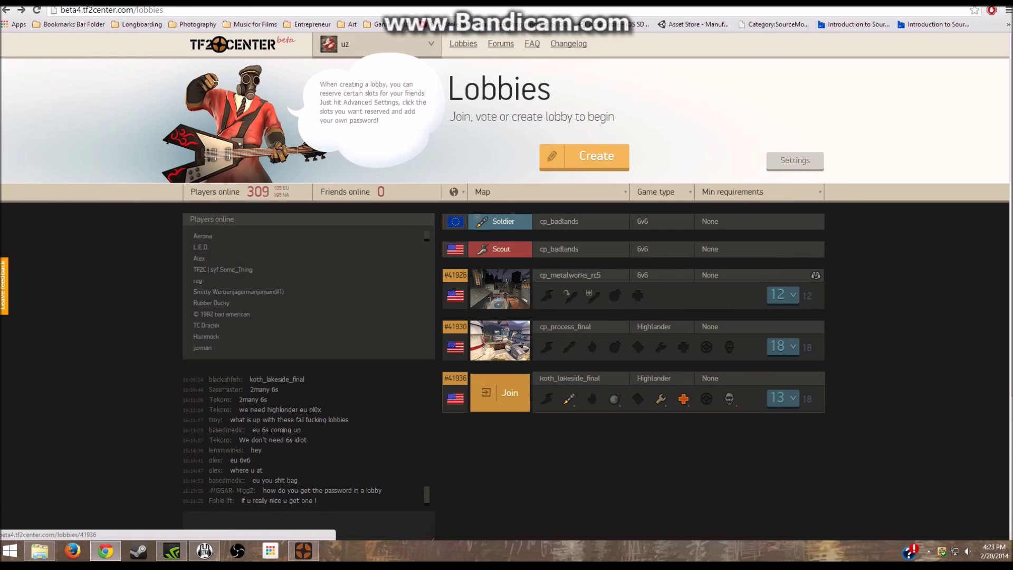
pyautogui.click(500, 392)
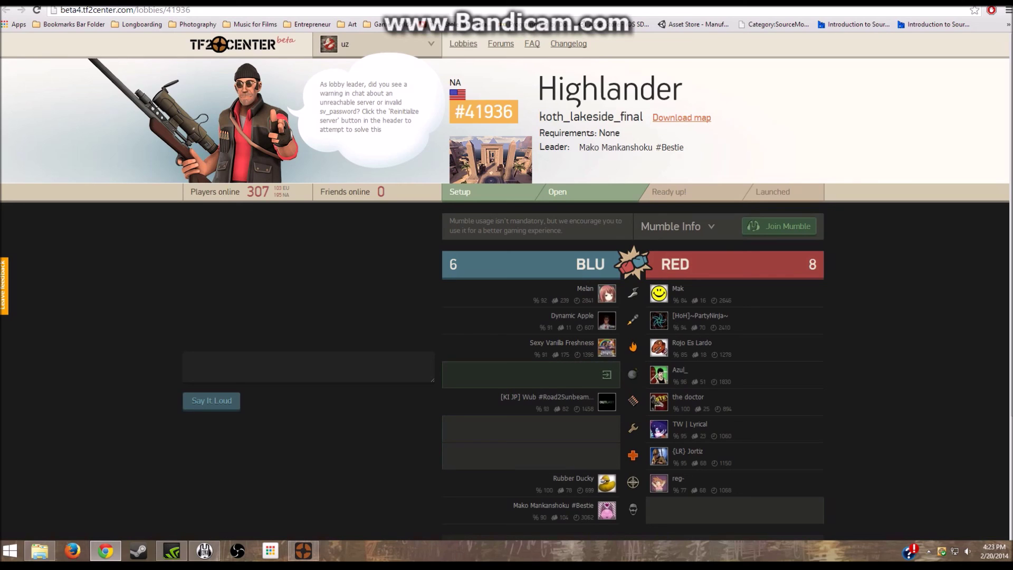
# Step: Take the open BLU Demoman slot in the lobby and move back to the spectators
pyautogui.click(607, 374)
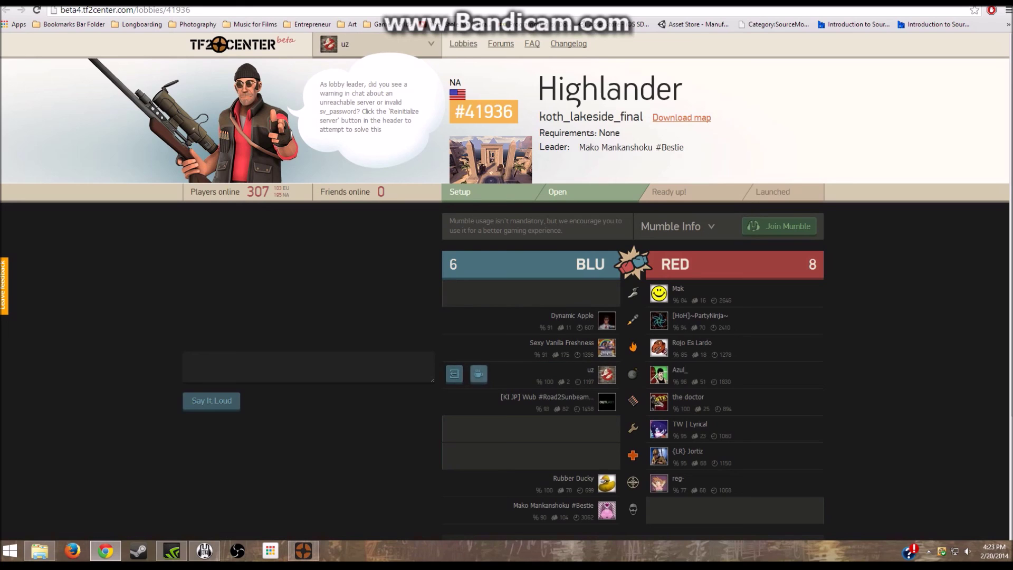
pyautogui.click(478, 374)
pyautogui.scroll(-1, 506, 316)
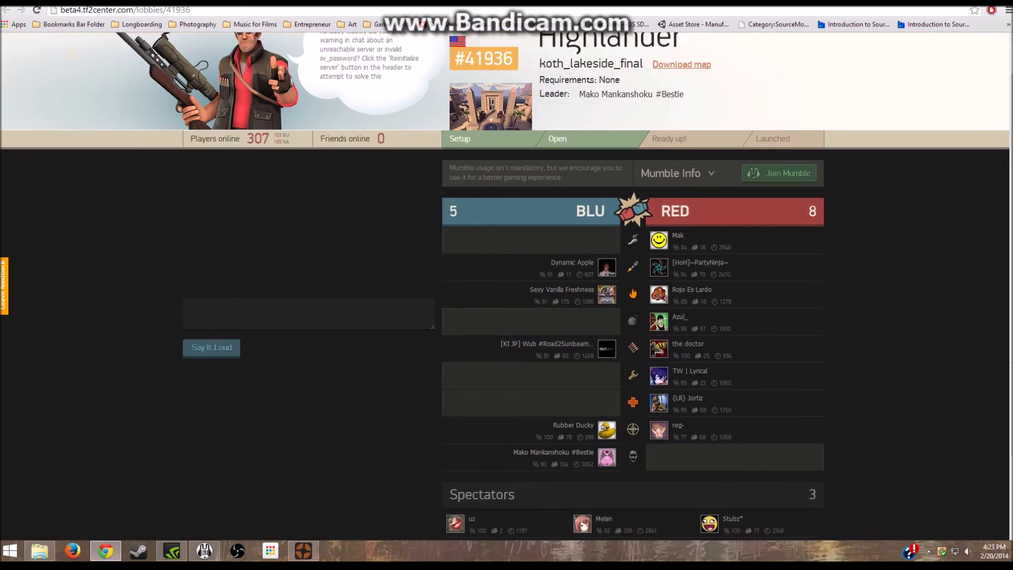
pyautogui.scroll(-2, 506, 284)
pyautogui.scroll(3, 506, 285)
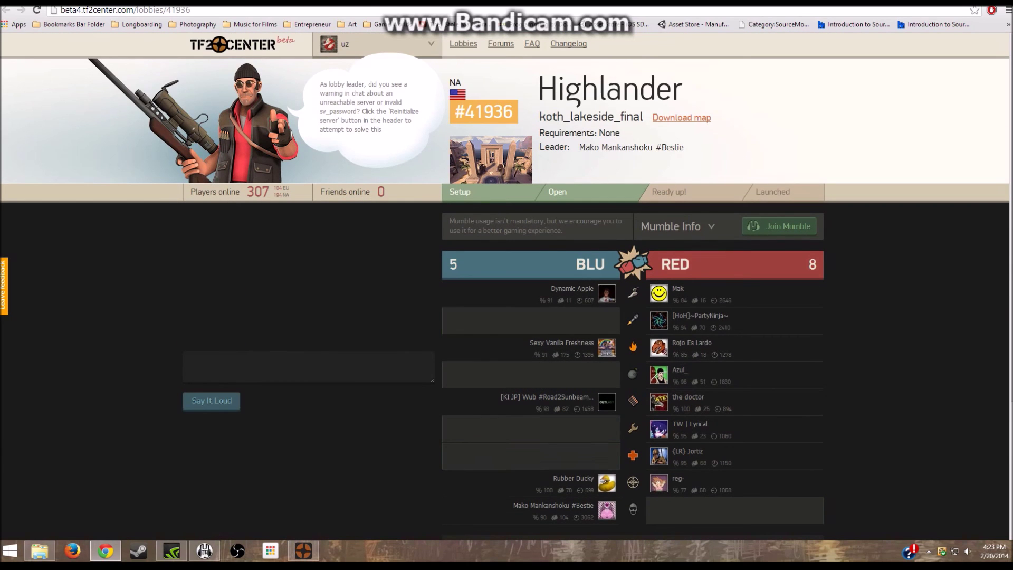
# Step: Expand the lobby's Mumble info, switch to Mumble and open its server connection list
pyautogui.click(687, 226)
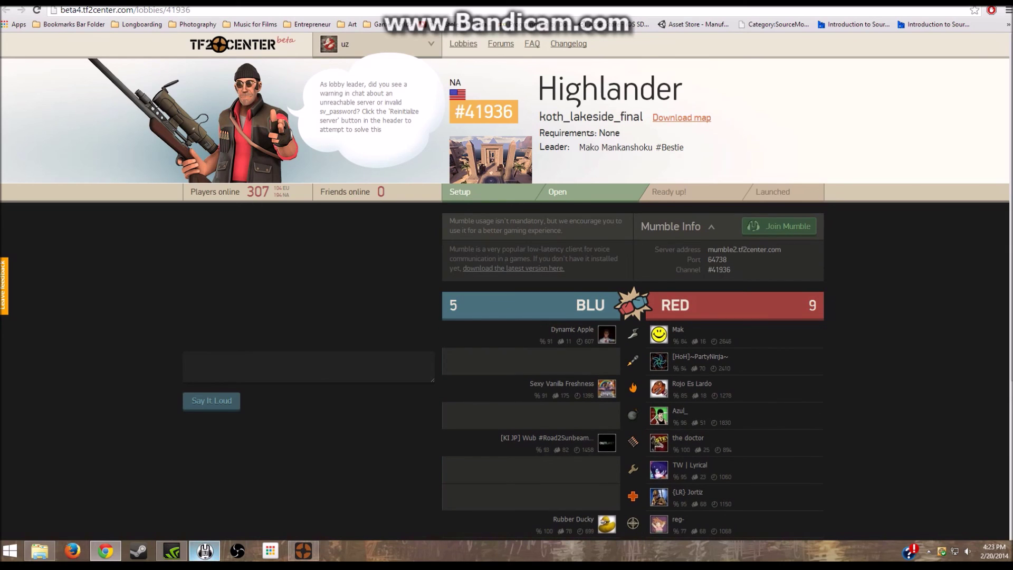
pyautogui.click(205, 550)
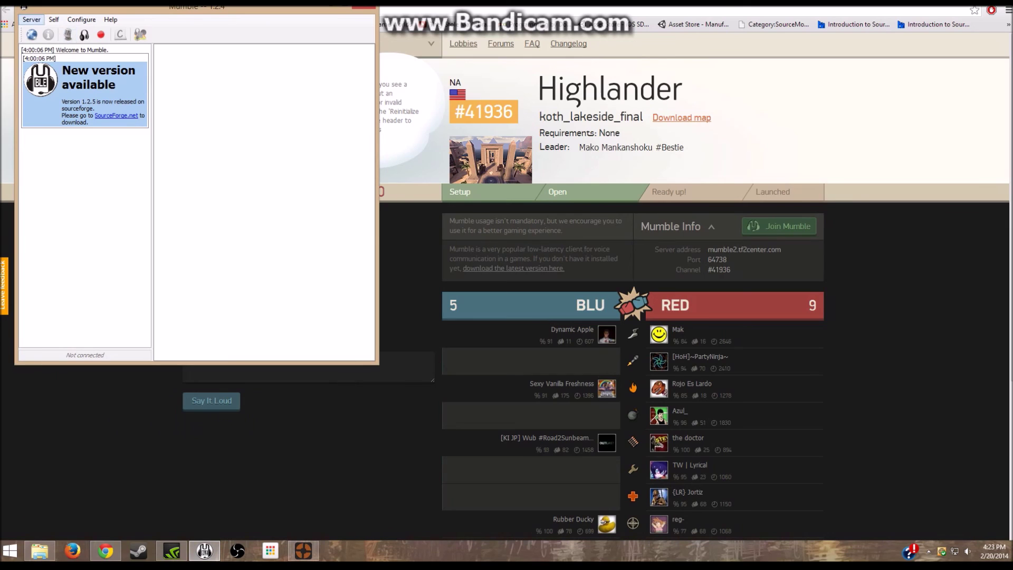
pyautogui.click(31, 20)
pyautogui.click(38, 30)
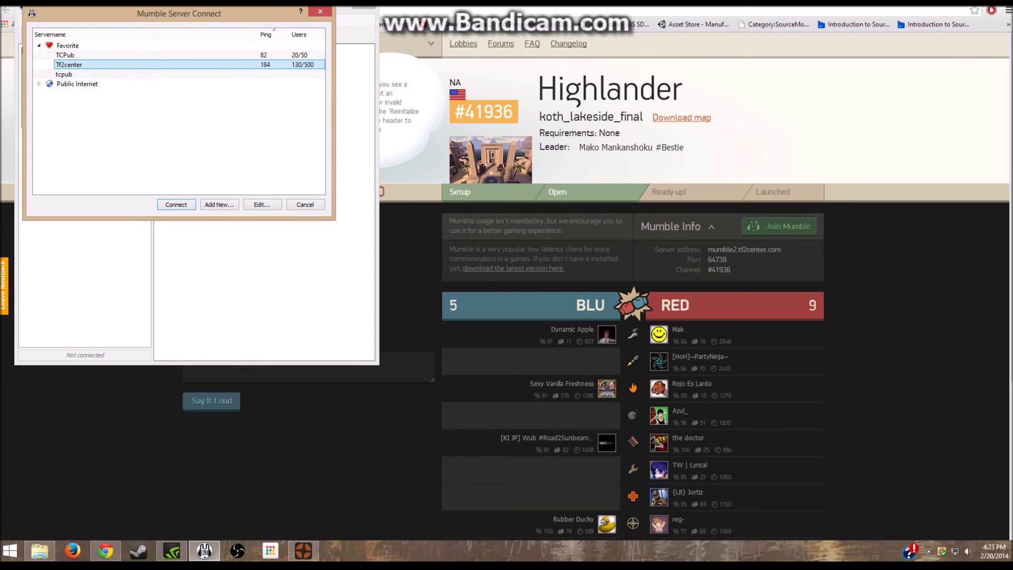
# Step: Start a new Mumble server entry labelled tf2center with the lobby's server address, mumble2.tf2center.com
pyautogui.click(218, 204)
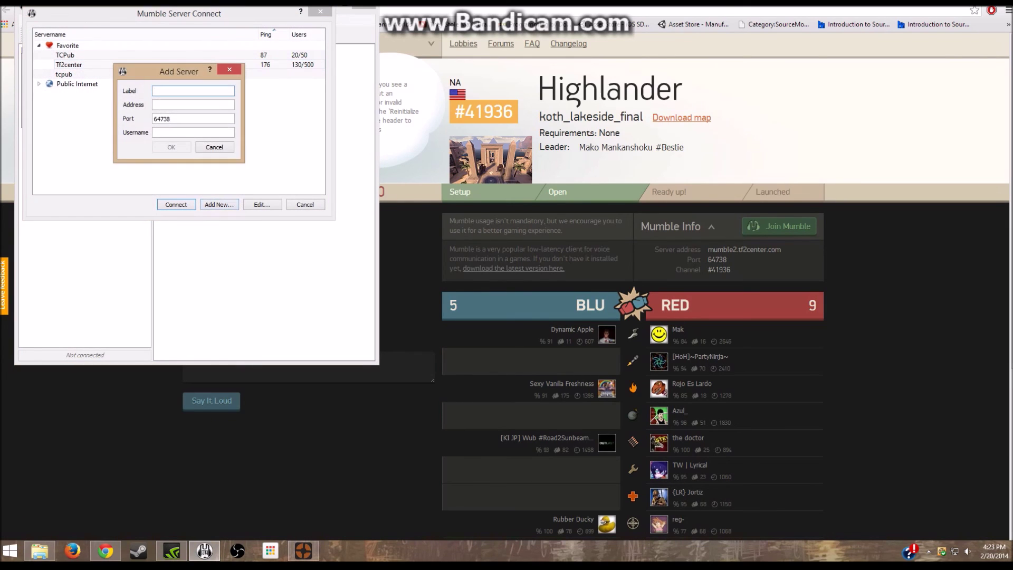
pyautogui.write('tf2center')
pyautogui.moveTo(708, 249); pyautogui.dragTo(782, 250)
pyautogui.hotkey('ctrl', 'c')
pyautogui.click(783, 250)
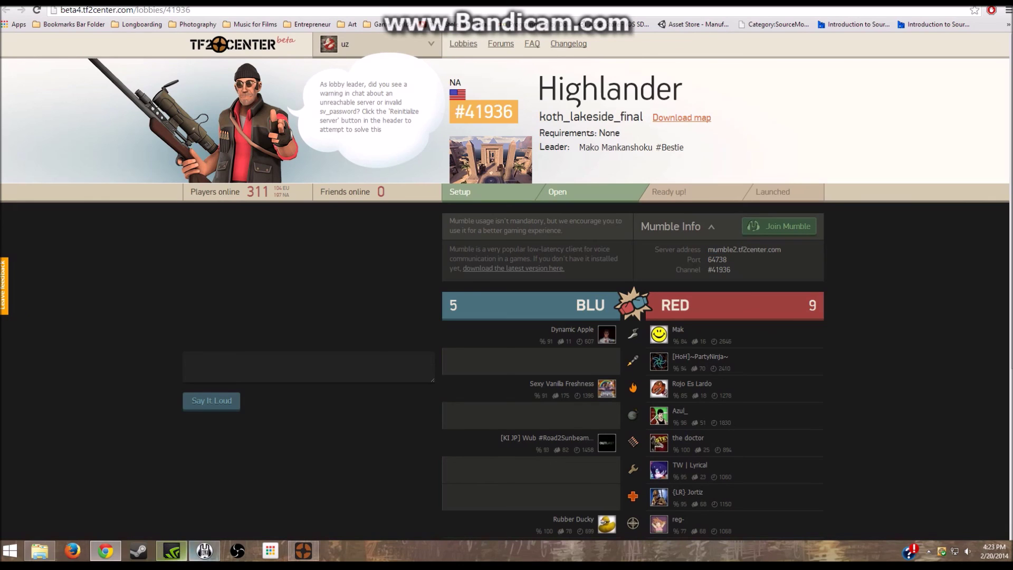
pyautogui.click(204, 551)
pyautogui.hotkey('ctrl', 'v')
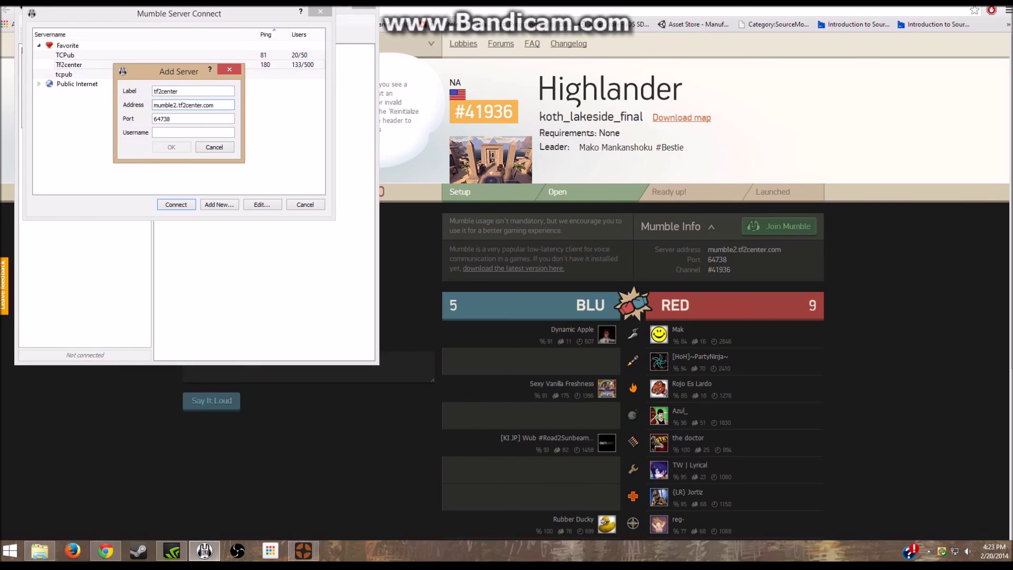
# Step: Compare the port in the new server entry with the port in the lobby's Mumble info
pyautogui.hotkey('alt', 'Tab')
pyautogui.moveTo(780, 259); pyautogui.dragTo(707, 259)
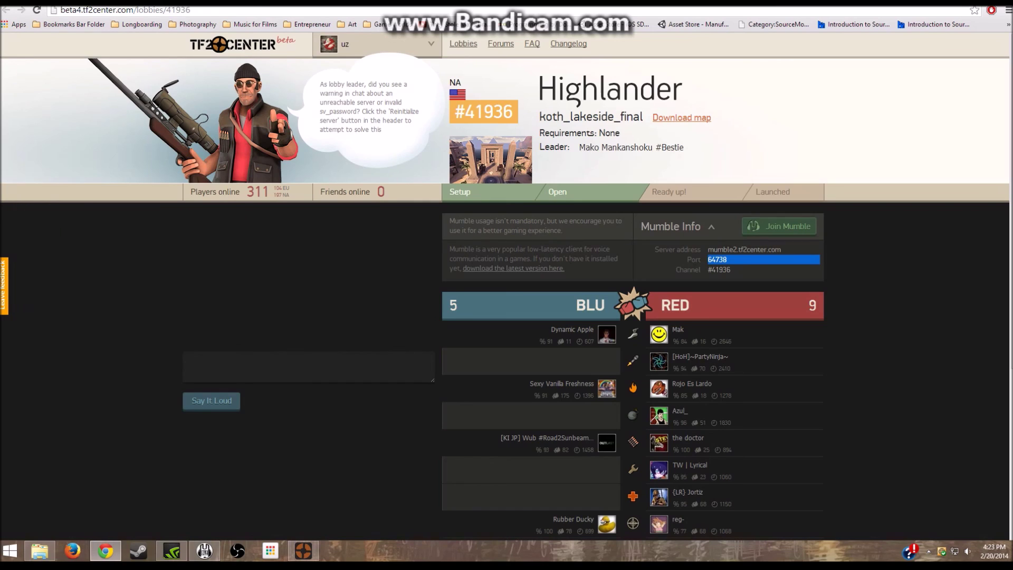
pyautogui.click(205, 551)
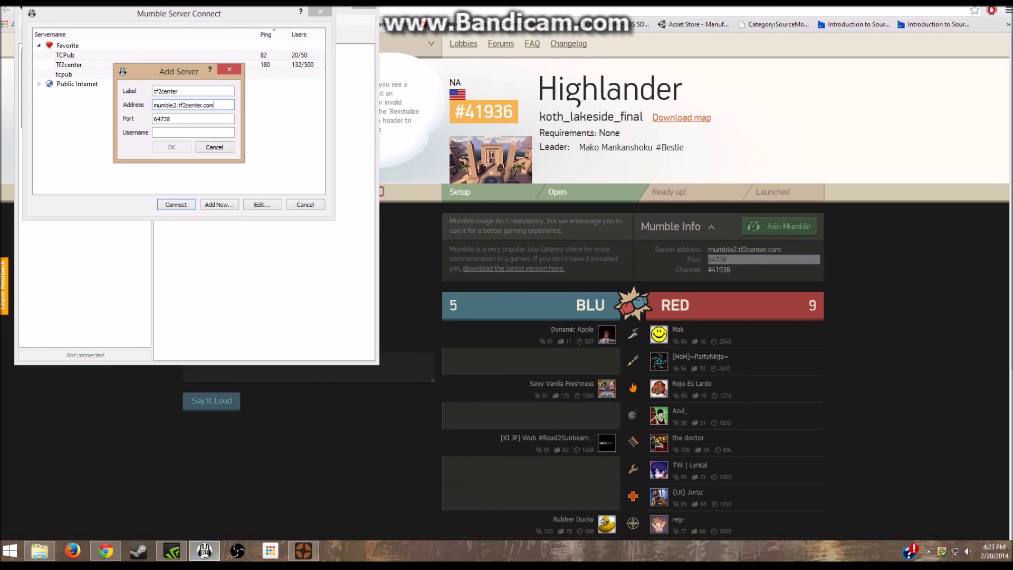
pyautogui.press('Tab')
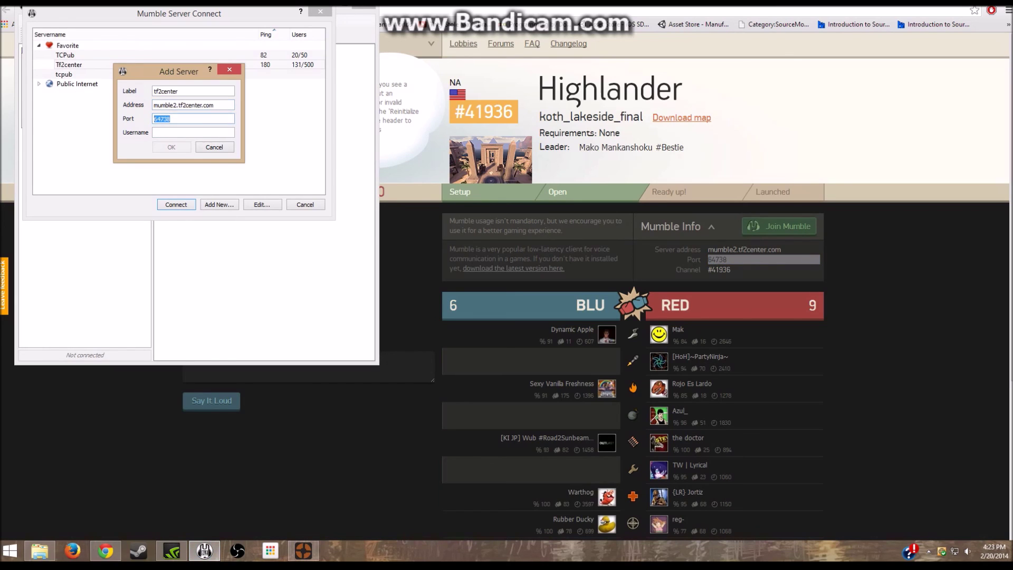
pyautogui.hotkey('alt', 'Tab')
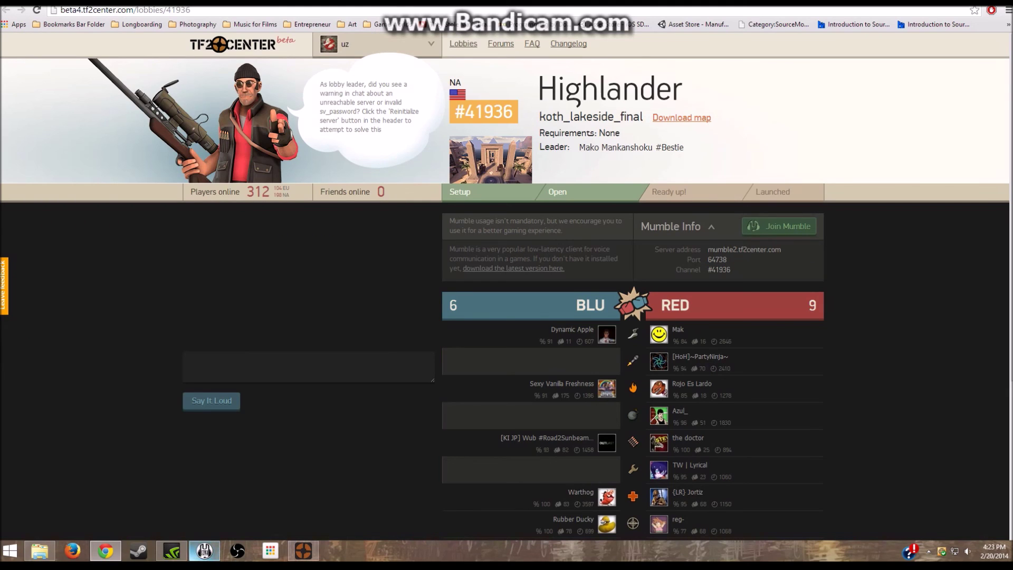
pyautogui.click(204, 550)
pyautogui.press('Tab')
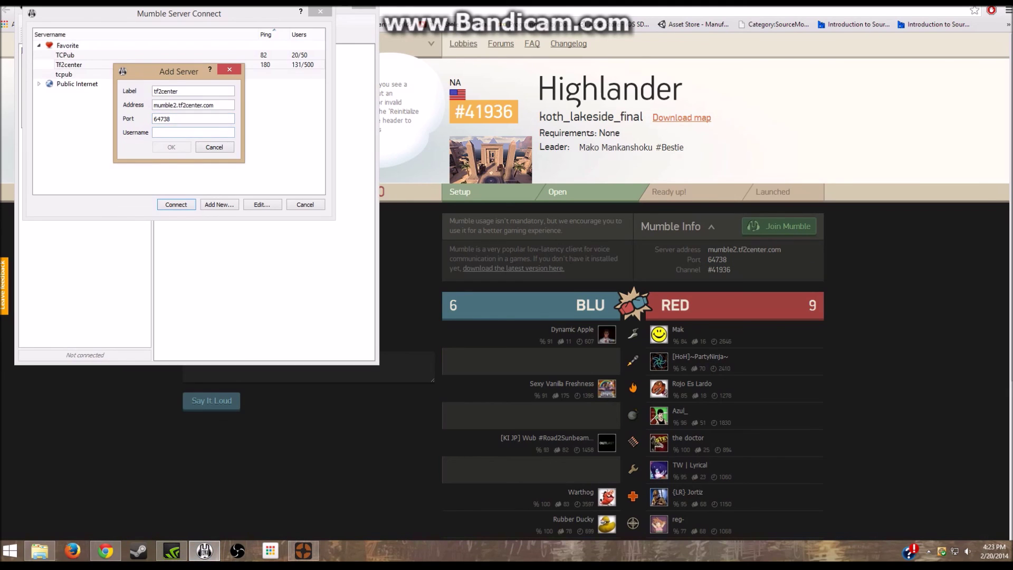
# Step: Try out usernames for the new server entry, clear the field and cancel the entry
pyautogui.write('voxeld')
pyautogui.hotkey('ctrl', 'a')
pyautogui.write('uz')
pyautogui.hotkey('ctrl', 'a')
pyautogui.press('BackSpace')
pyautogui.click(214, 147)
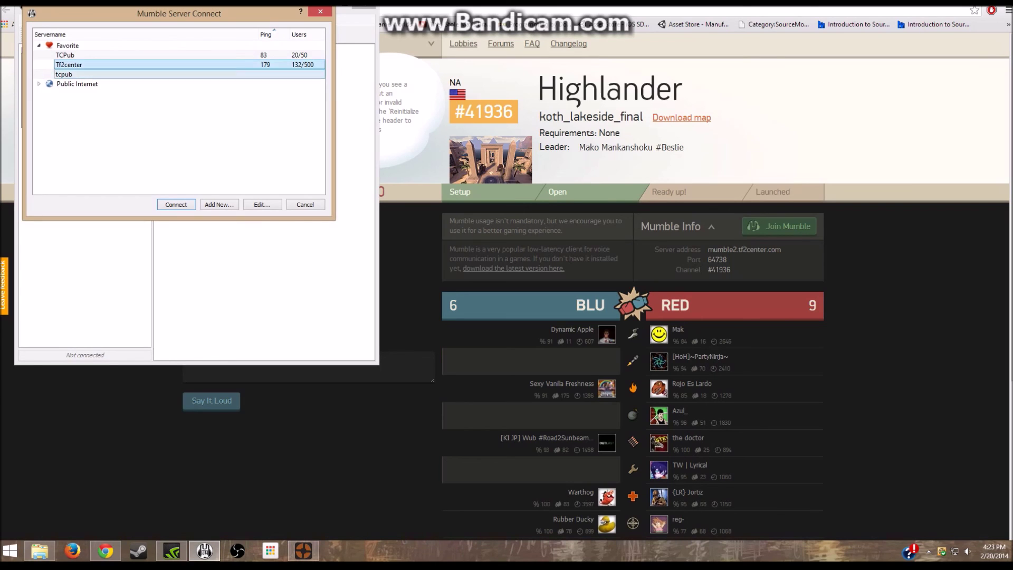
# Step: Connect to the favorite Tf2center Mumble server and select the channel matching lobby #41936
pyautogui.press('Return')
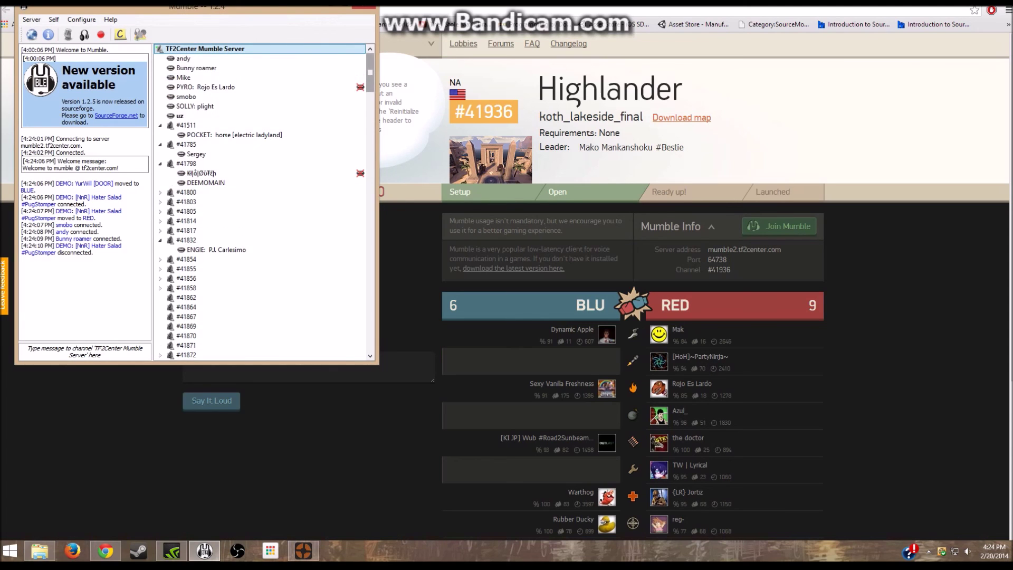
pyautogui.moveTo(370, 72); pyautogui.dragTo(370, 141)
pyautogui.scroll(-15, 264, 249)
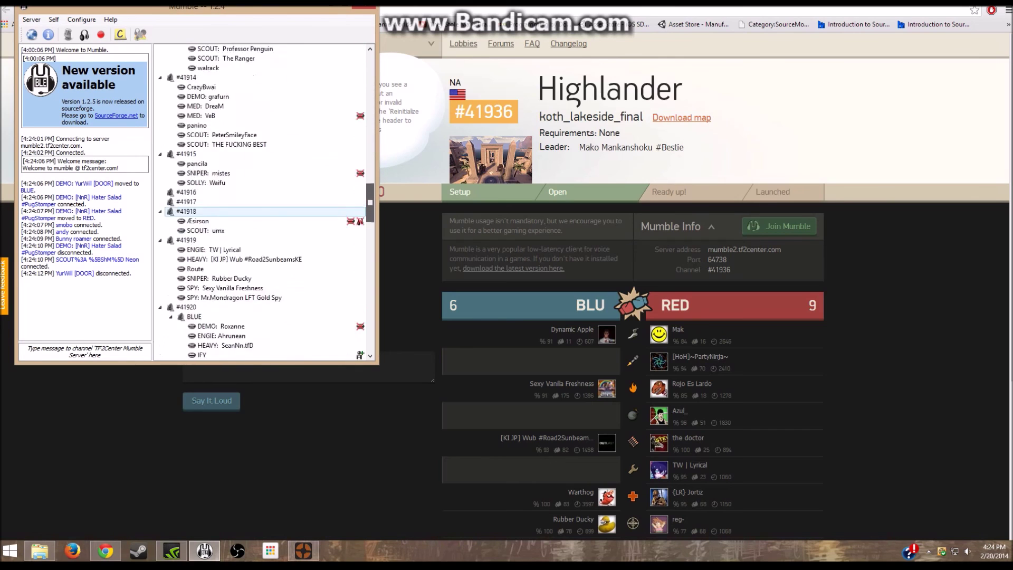
pyautogui.scroll(-10, 264, 250)
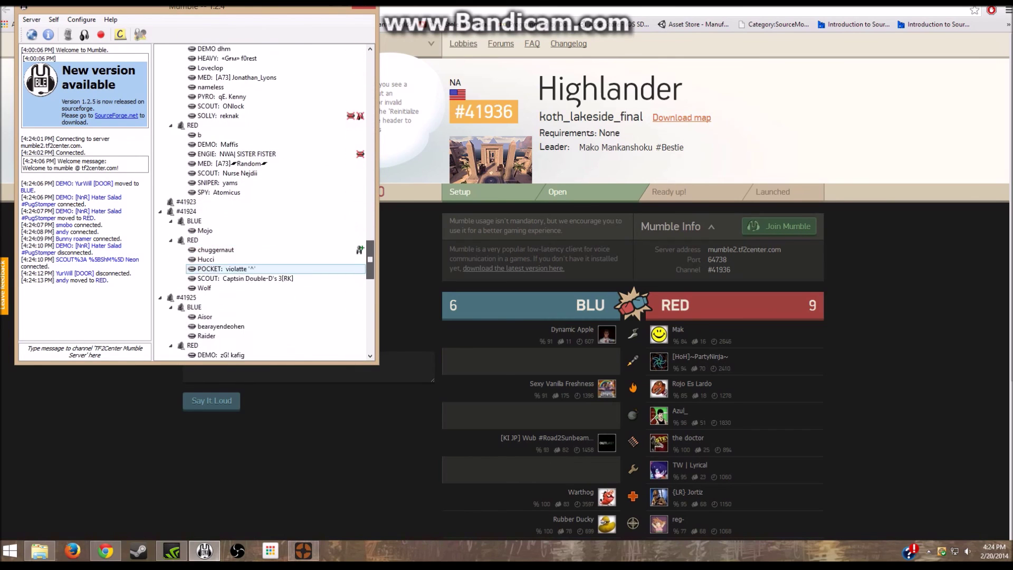
pyautogui.scroll(-6, 263, 295)
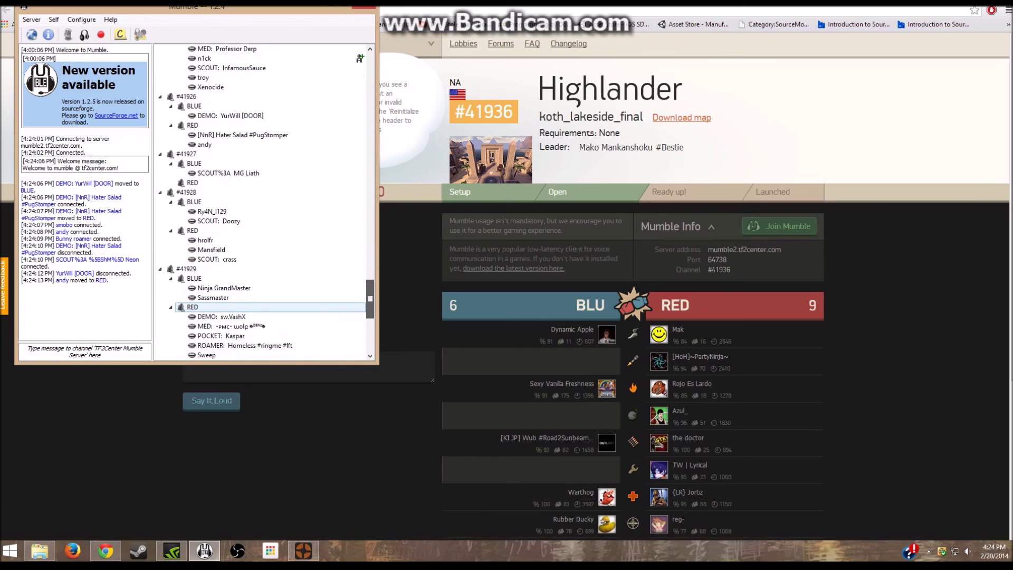
pyautogui.scroll(-8, 264, 317)
pyautogui.click(211, 336)
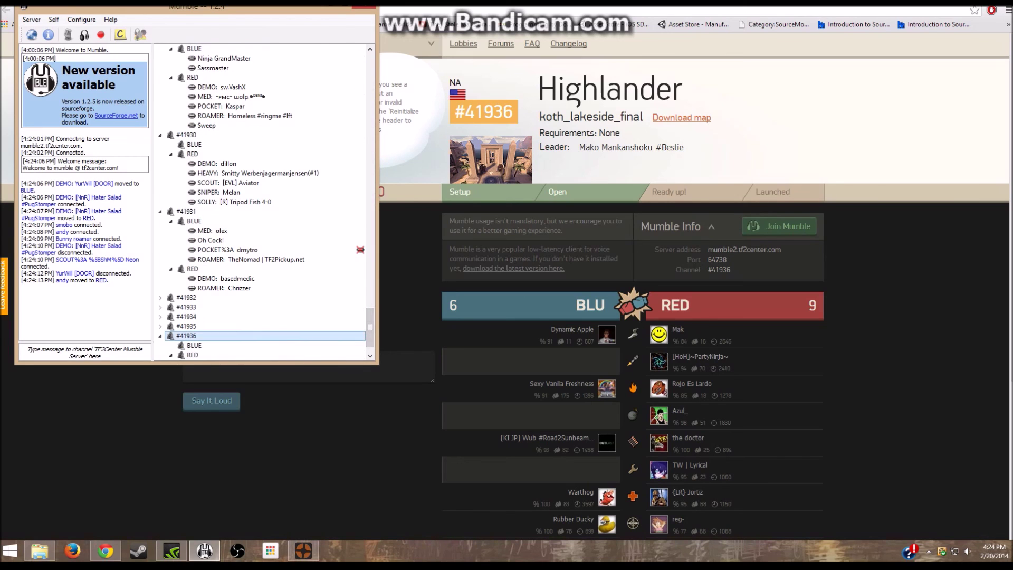
pyautogui.scroll(-1, 211, 346)
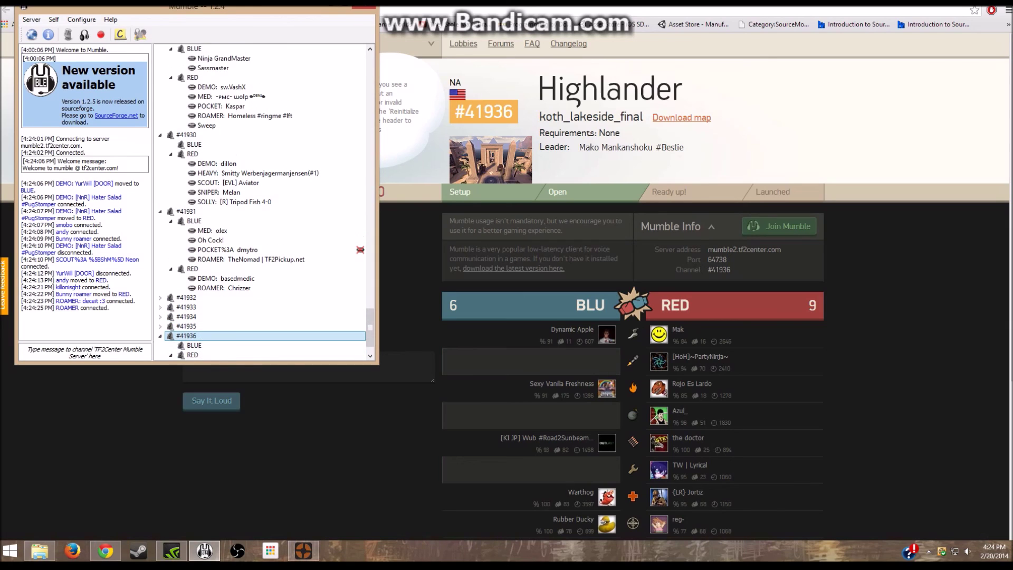
# Step: Minimize Mumble while staying connected to the server and return to the TF2Center lobby list
pyautogui.click(363, 6)
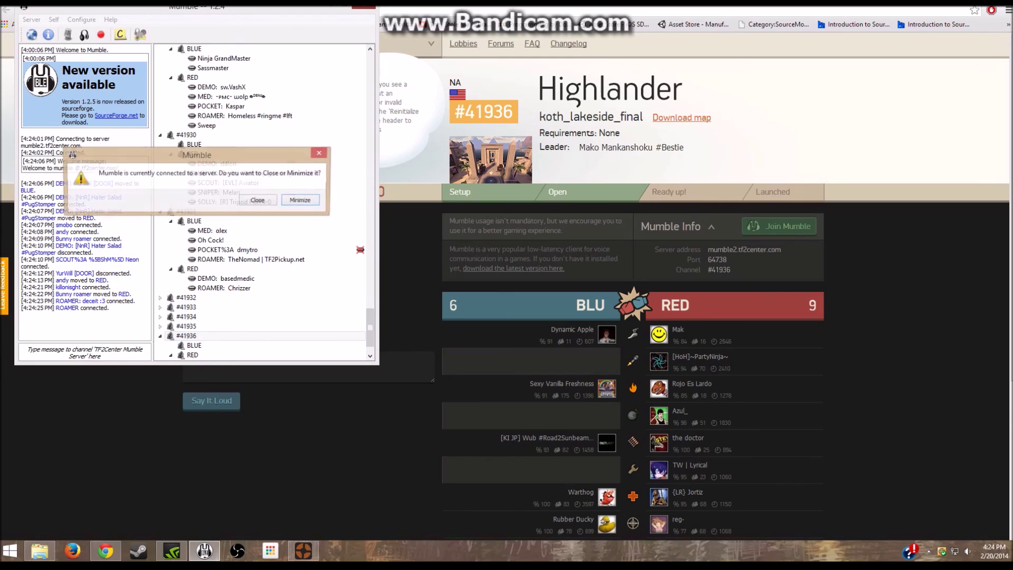
pyautogui.click(301, 199)
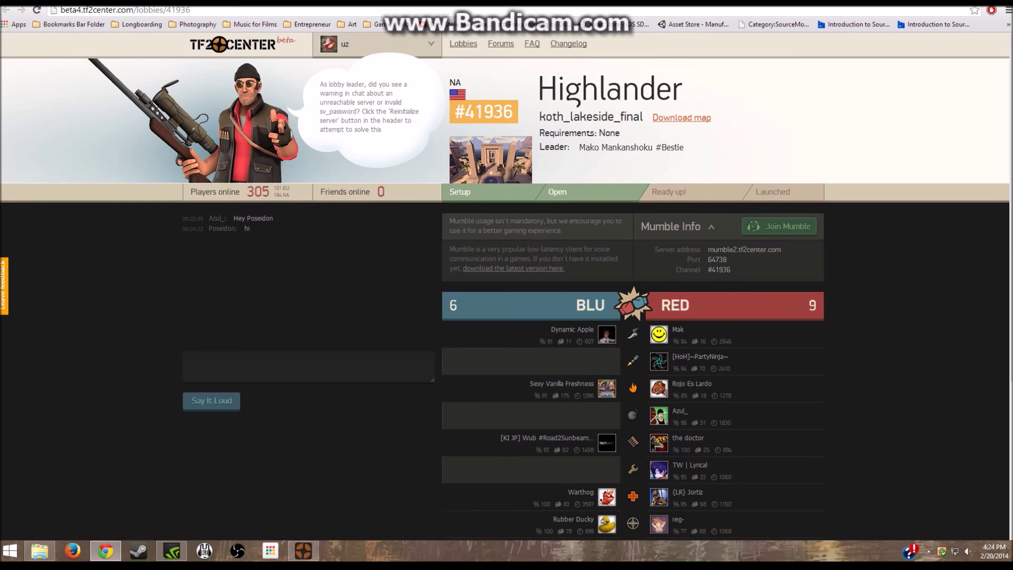
pyautogui.scroll(-3, 506, 285)
pyautogui.scroll(3, 507, 285)
pyautogui.click(463, 44)
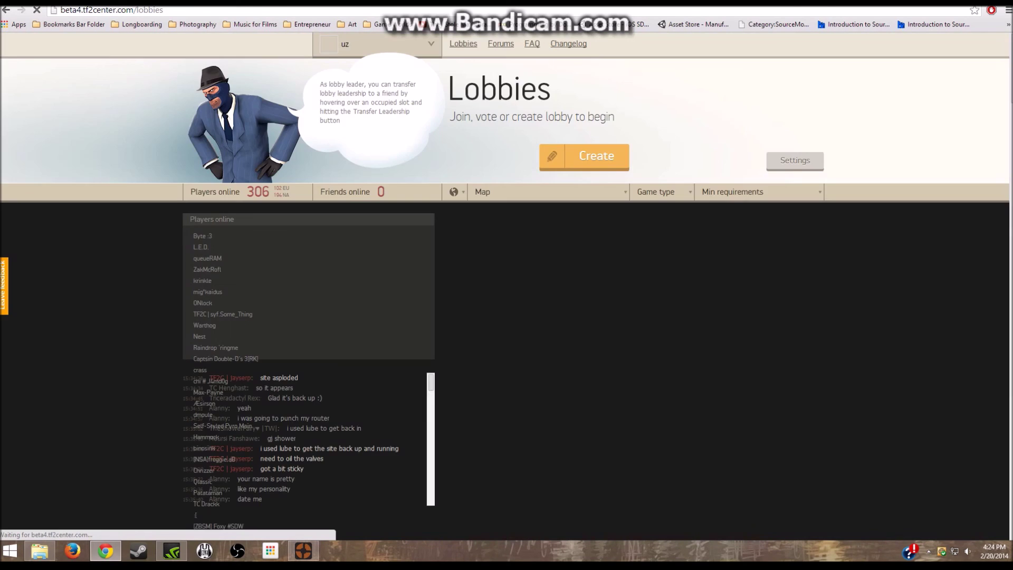
pyautogui.scroll(-2, 506, 285)
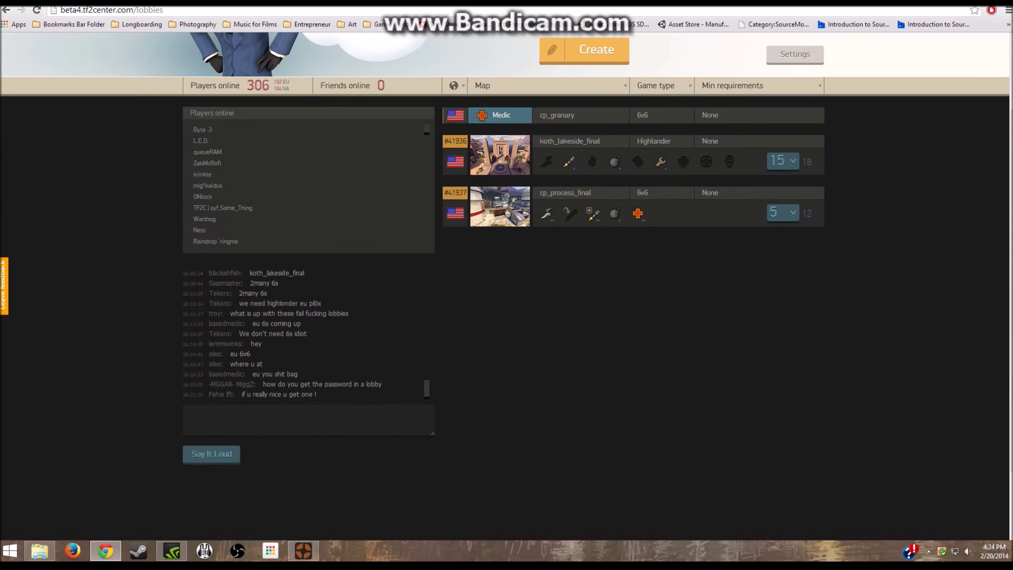
pyautogui.scroll(2, 506, 285)
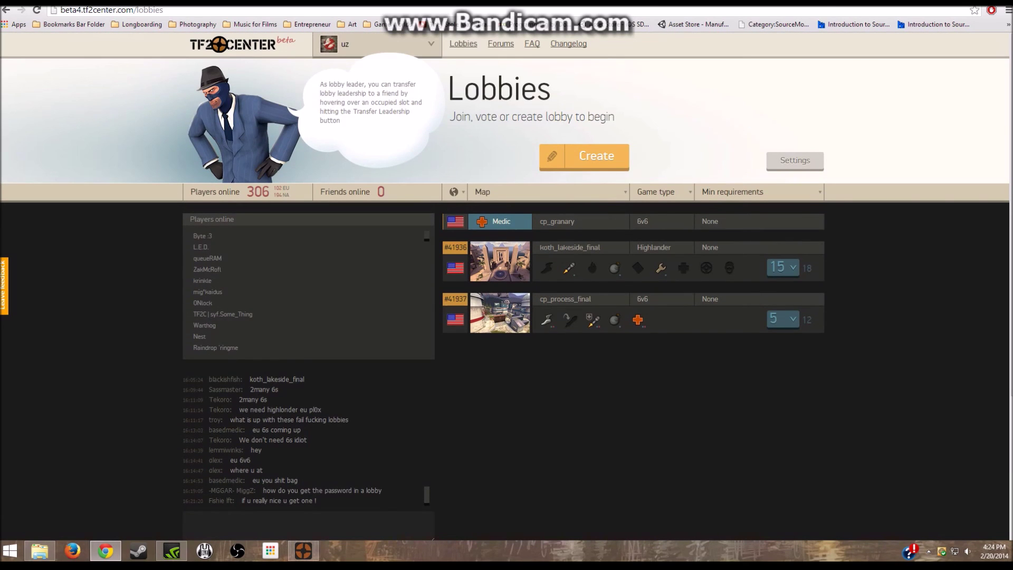
# Step: Examine the names in the list of online players on the lobbies page
pyautogui.moveTo(191, 235); pyautogui.dragTo(212, 336)
pyautogui.click(237, 336)
pyautogui.moveTo(223, 292); pyautogui.dragTo(191, 292)
pyautogui.click(237, 296)
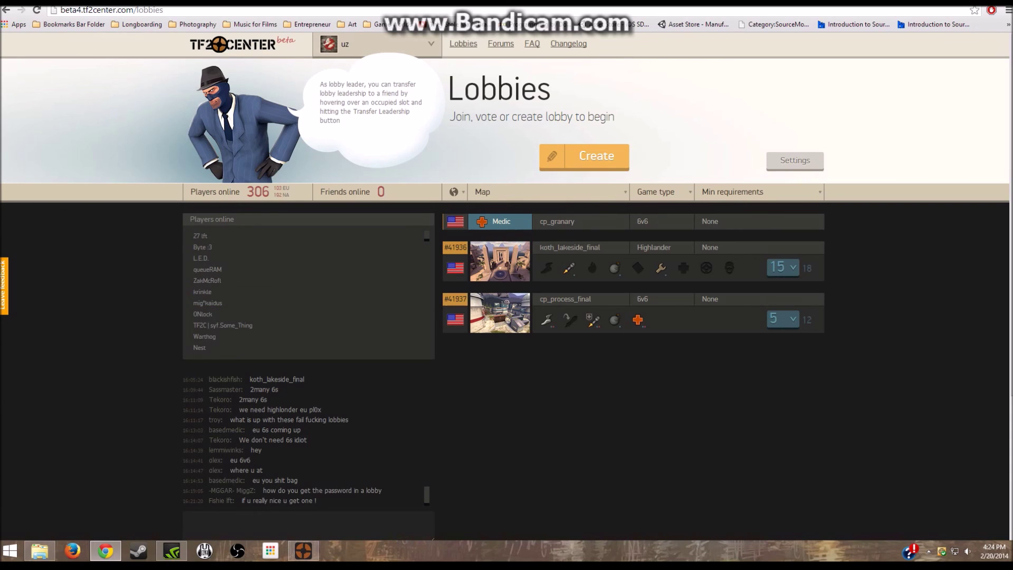
pyautogui.scroll(-5, 309, 291)
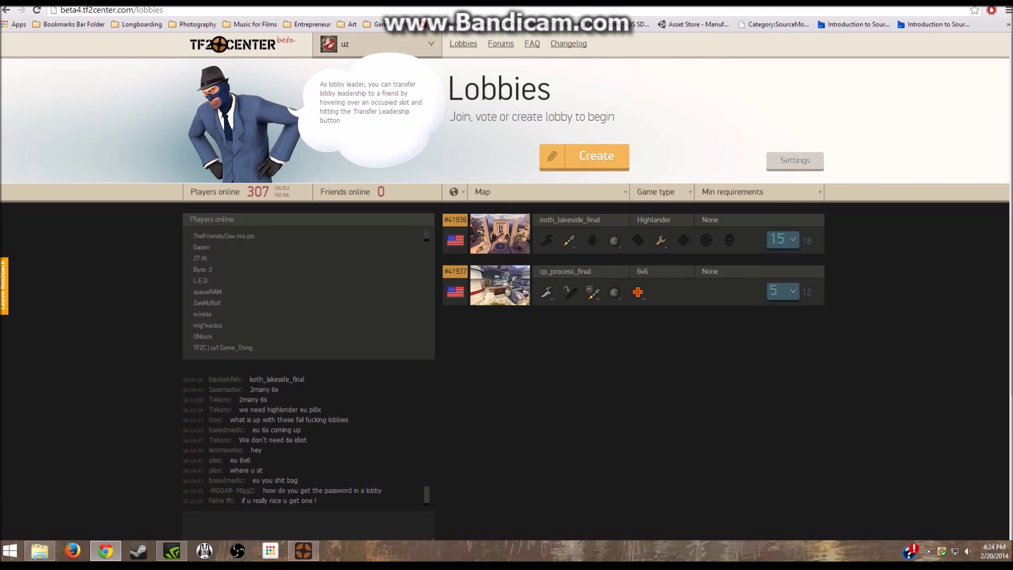
# Step: Review the recent messages in the lobbies page chat and post "hi there"
pyautogui.scroll(-2, 506, 285)
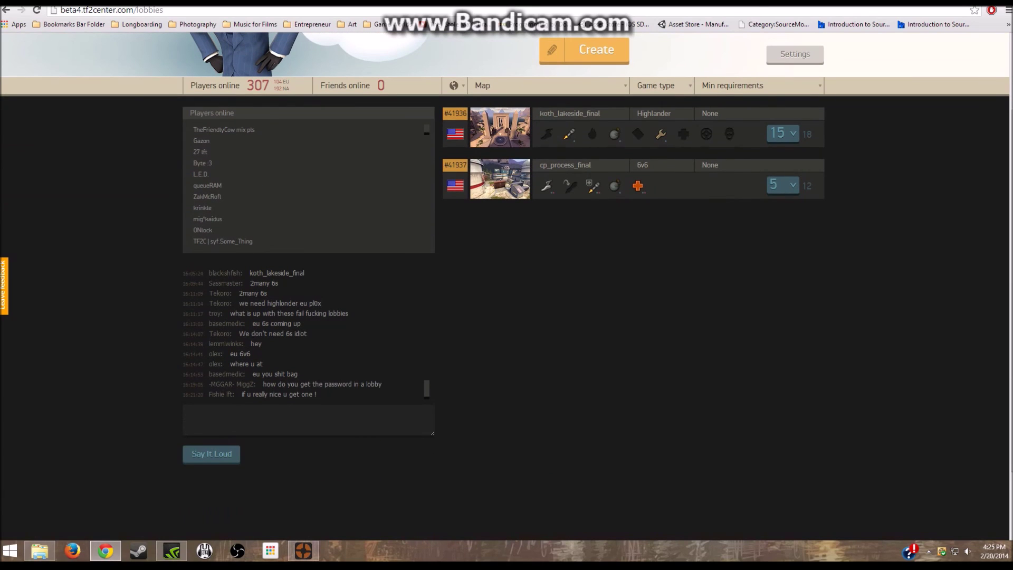
pyautogui.moveTo(364, 398); pyautogui.dragTo(200, 294)
pyautogui.click(200, 293)
pyautogui.write('hi there')
pyautogui.press('Return')
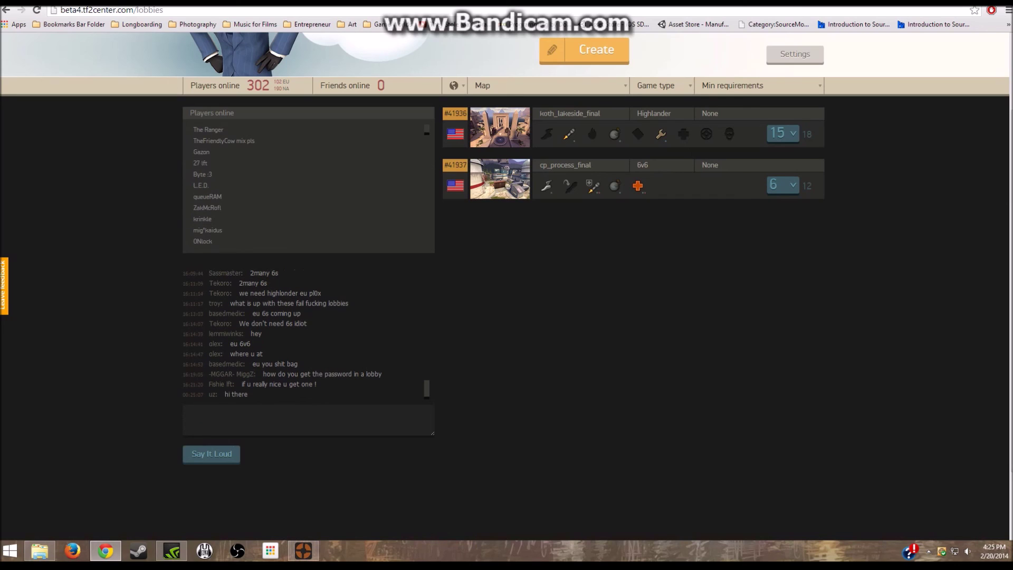
pyautogui.moveTo(208, 395); pyautogui.dragTo(248, 395)
pyautogui.click(250, 395)
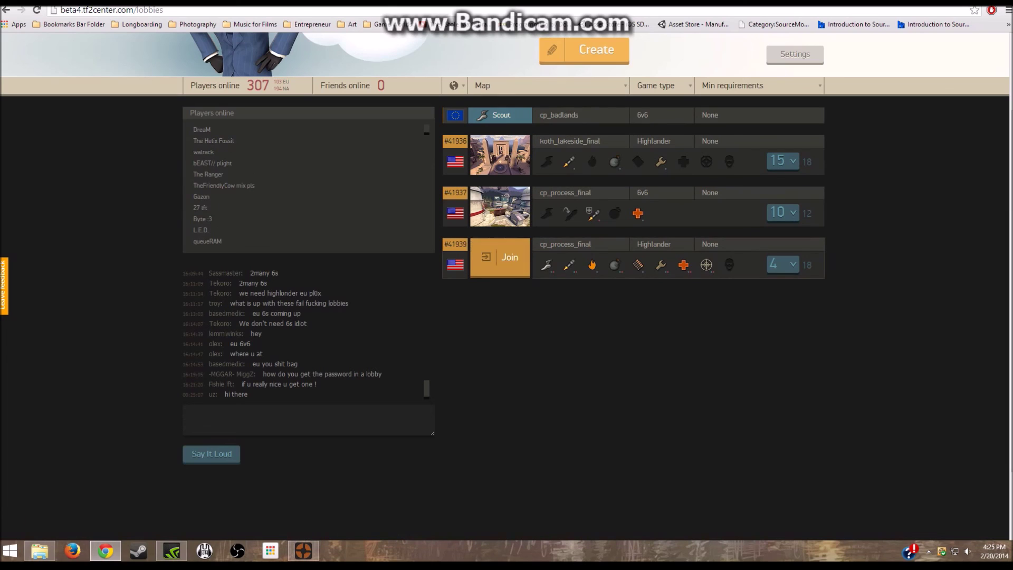
# Step: Join the North American Highlander lobby on cp_process_final and look over its team slots and spectators
pyautogui.click(499, 258)
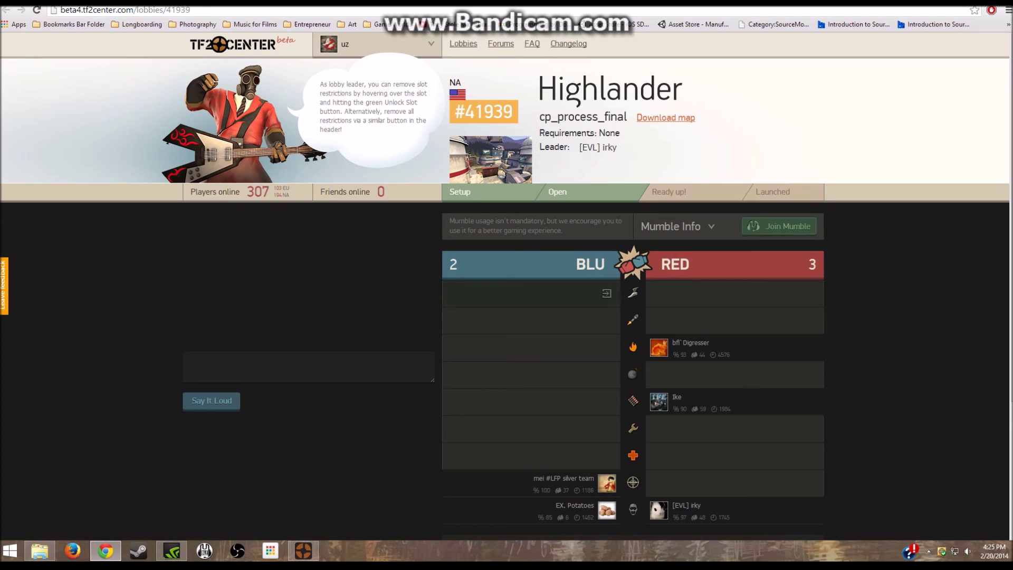
pyautogui.scroll(-2, 606, 293)
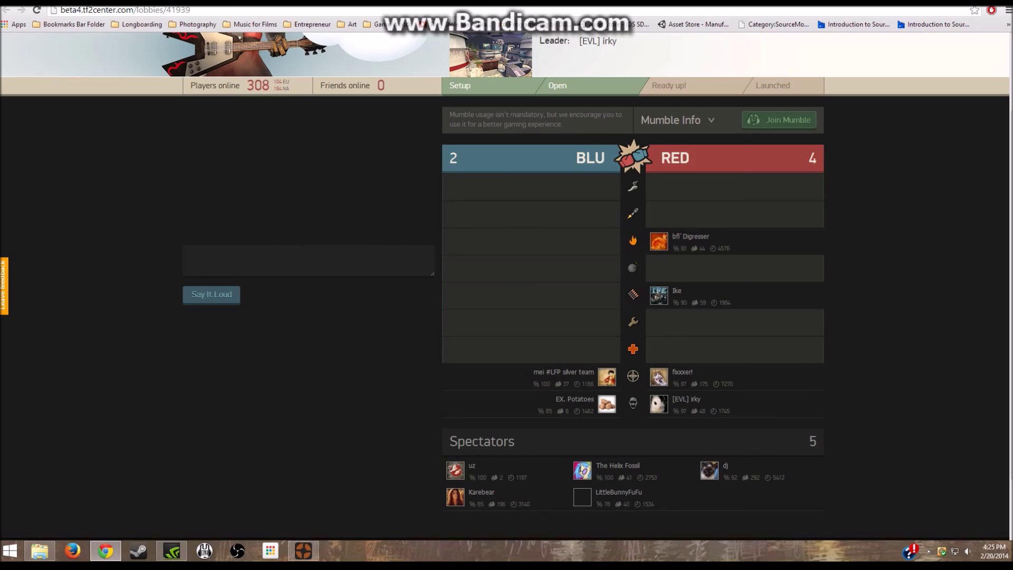
pyautogui.scroll(2, 505, 285)
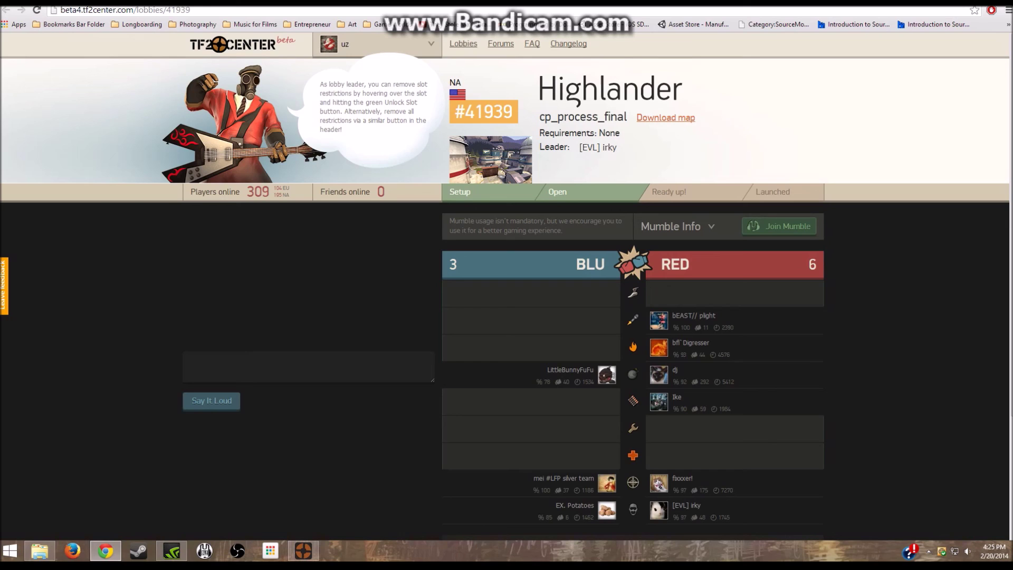
# Step: Switch to the tf2center.com group page on Steam Community and join the group
pyautogui.hotkey('alt', 'Tab')
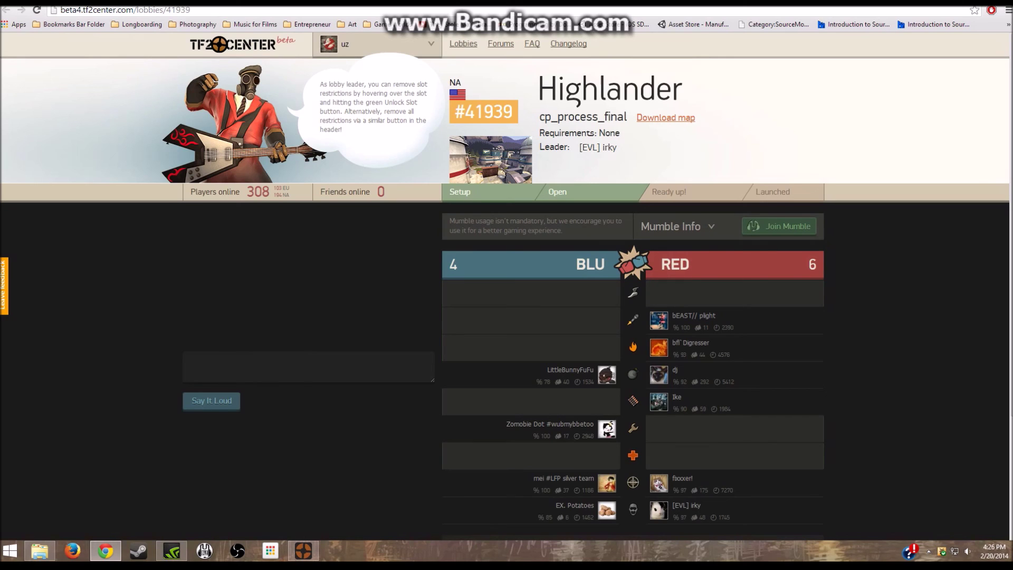
pyautogui.hotkey('ctrl', 'Tab')
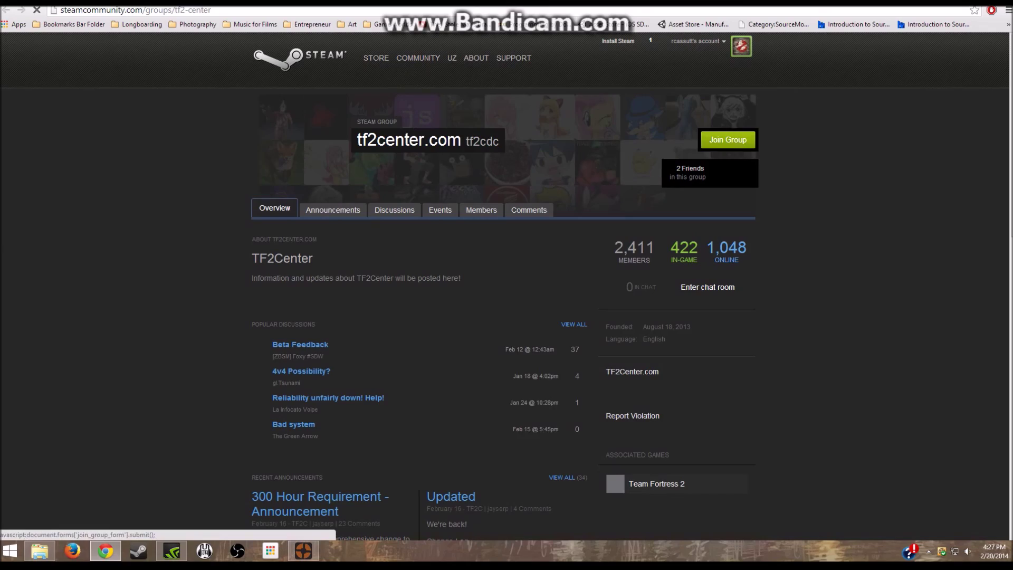
pyautogui.click(728, 139)
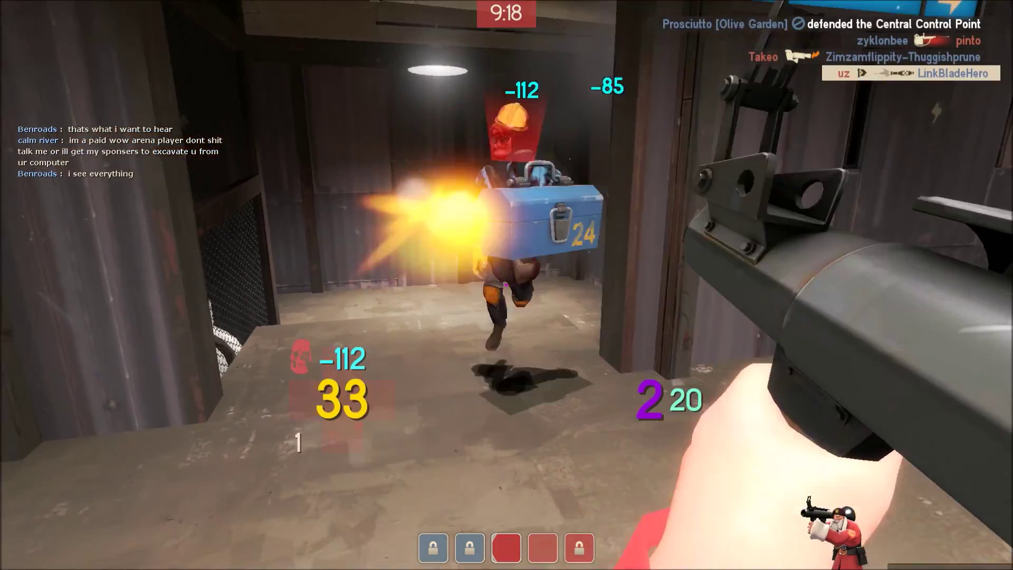